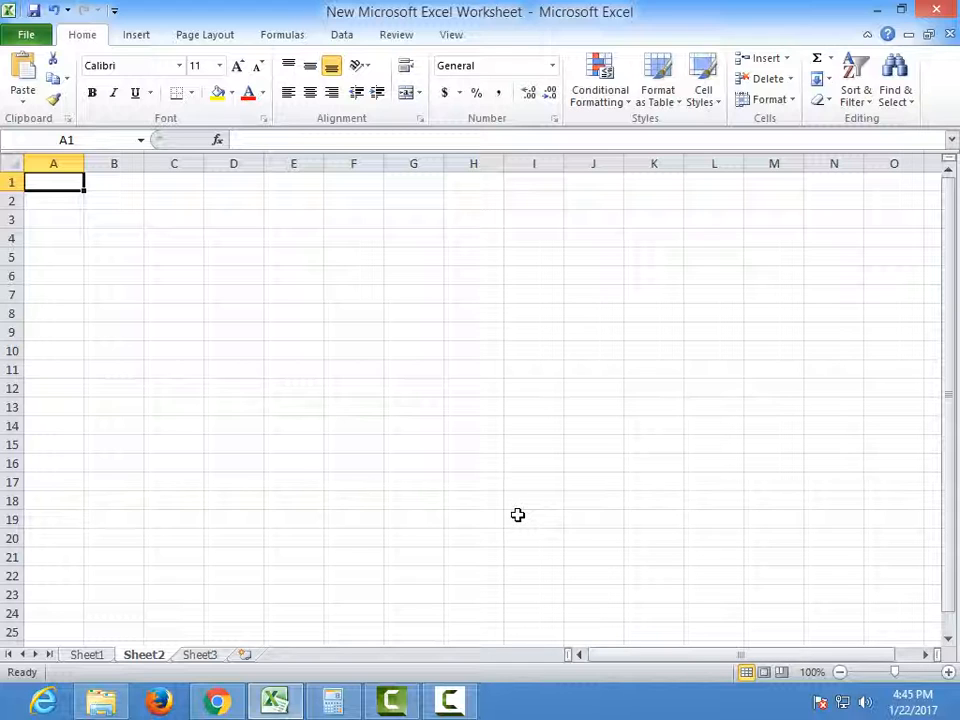
Step: Enter the column headers Names, Sales, Tagets and % in cells C5 to F5
{"action": "left_click", "coordinate": [174, 257]}
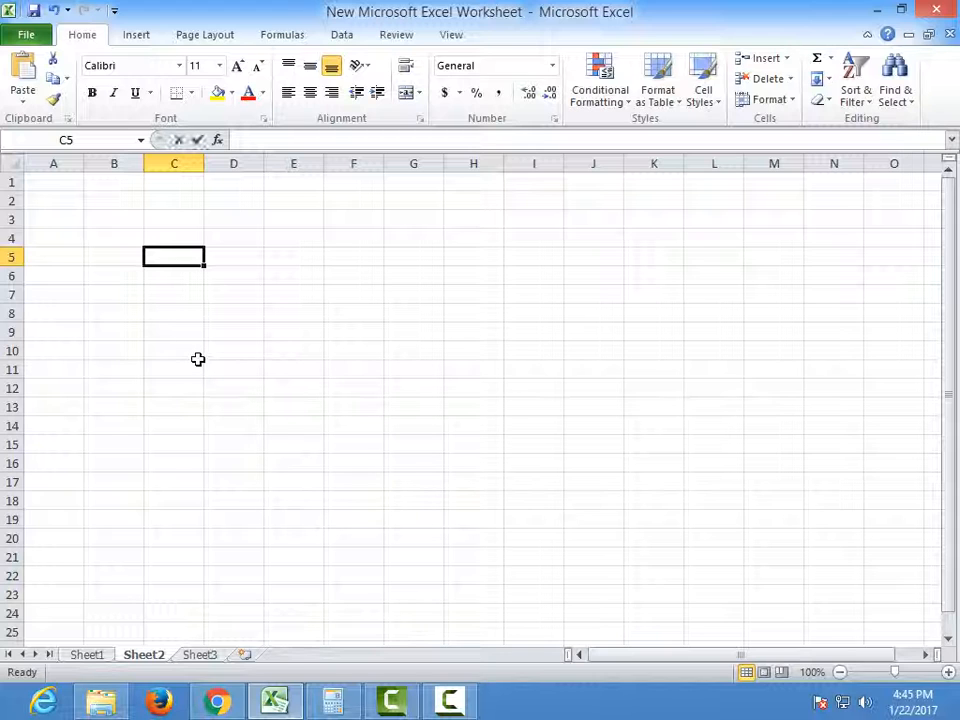
{"action": "type", "text": "Names"}
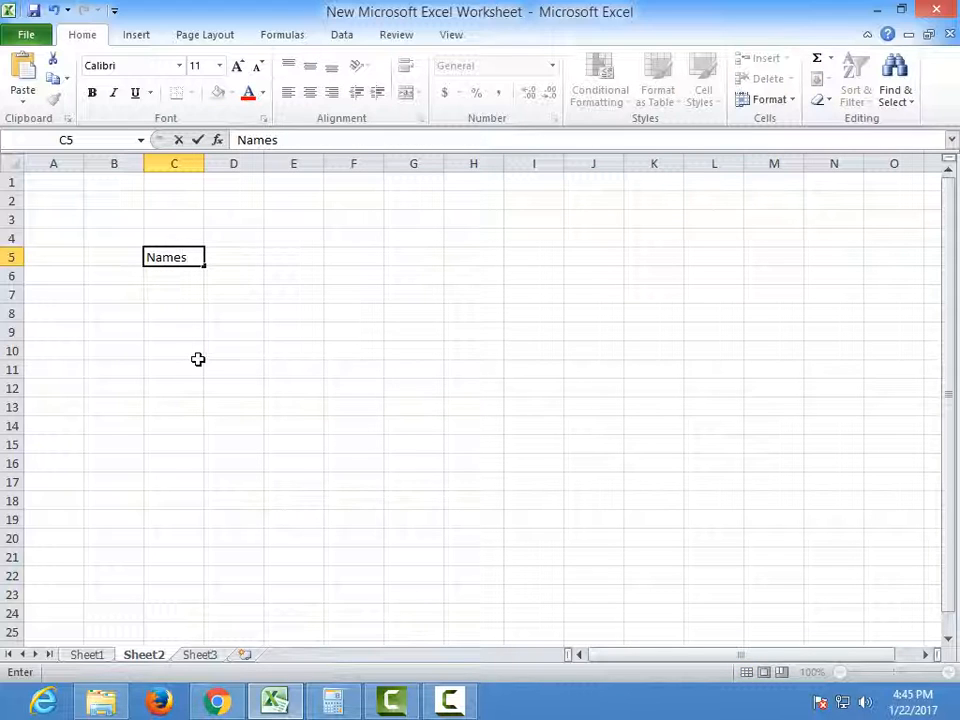
{"action": "left_click", "coordinate": [249, 257]}
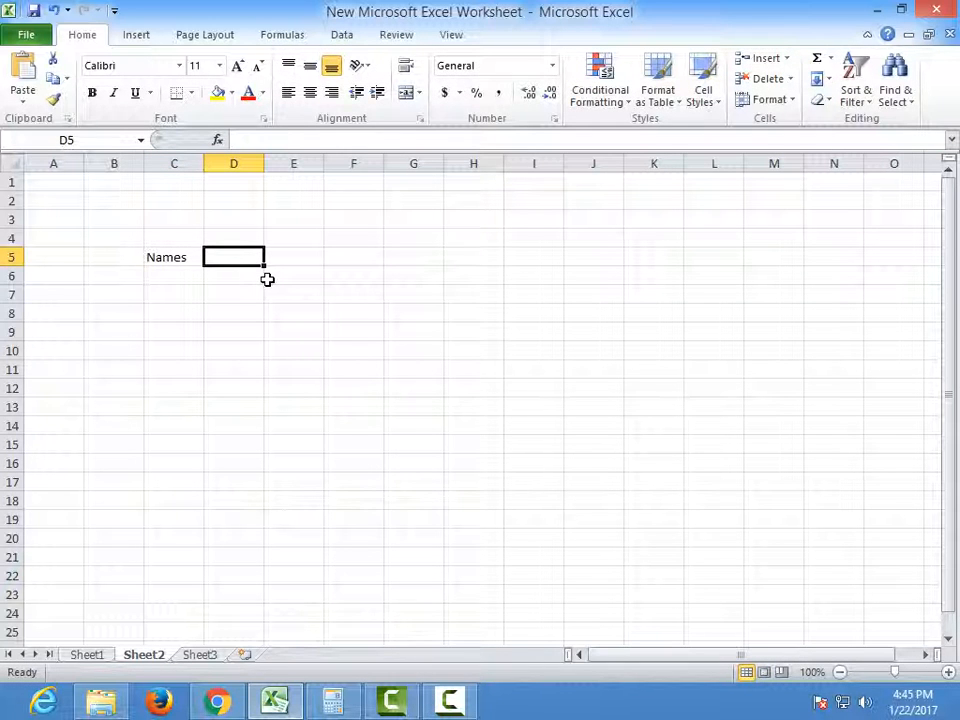
{"action": "type", "text": "sa"}
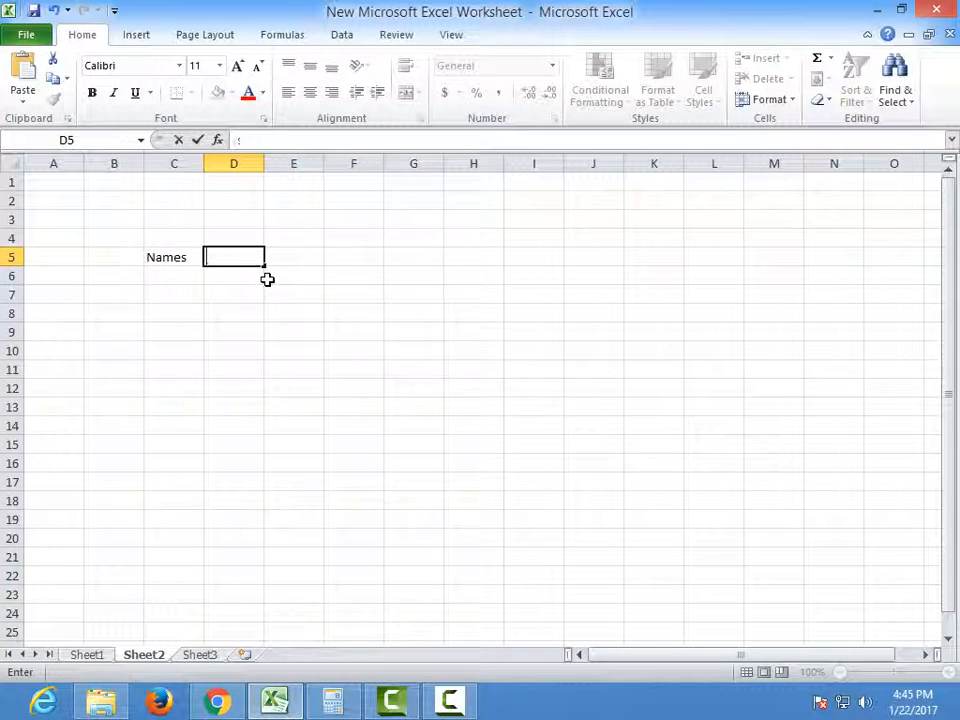
{"action": "type", "text": "Sales"}
{"action": "left_click", "coordinate": [278, 258]}
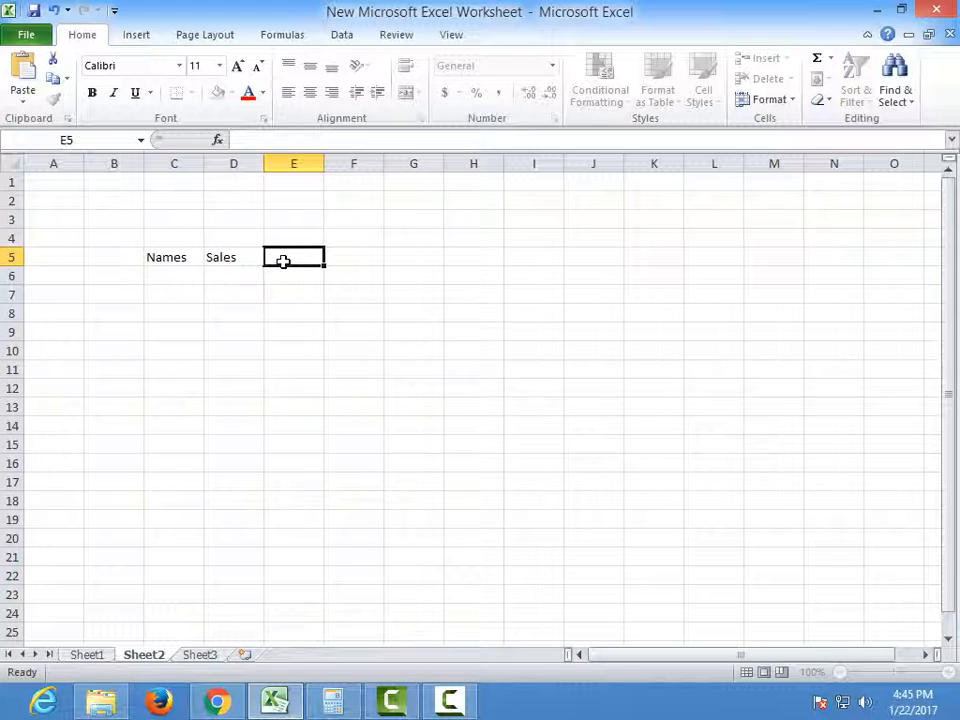
{"action": "type", "text": "T"}
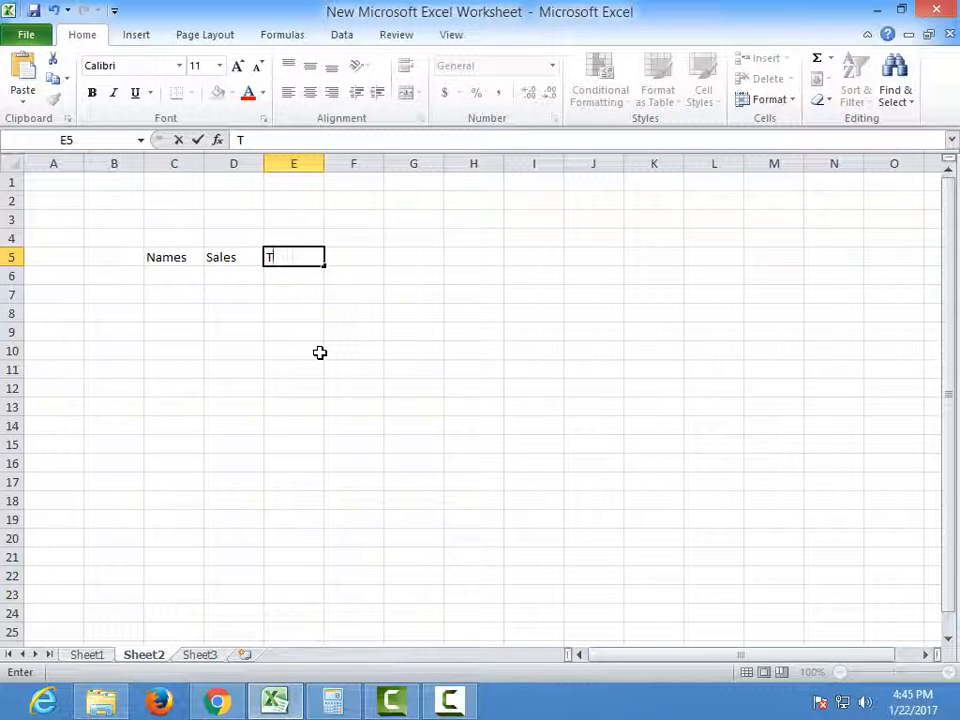
{"action": "type", "text": "agets"}
{"action": "left_click", "coordinate": [354, 257]}
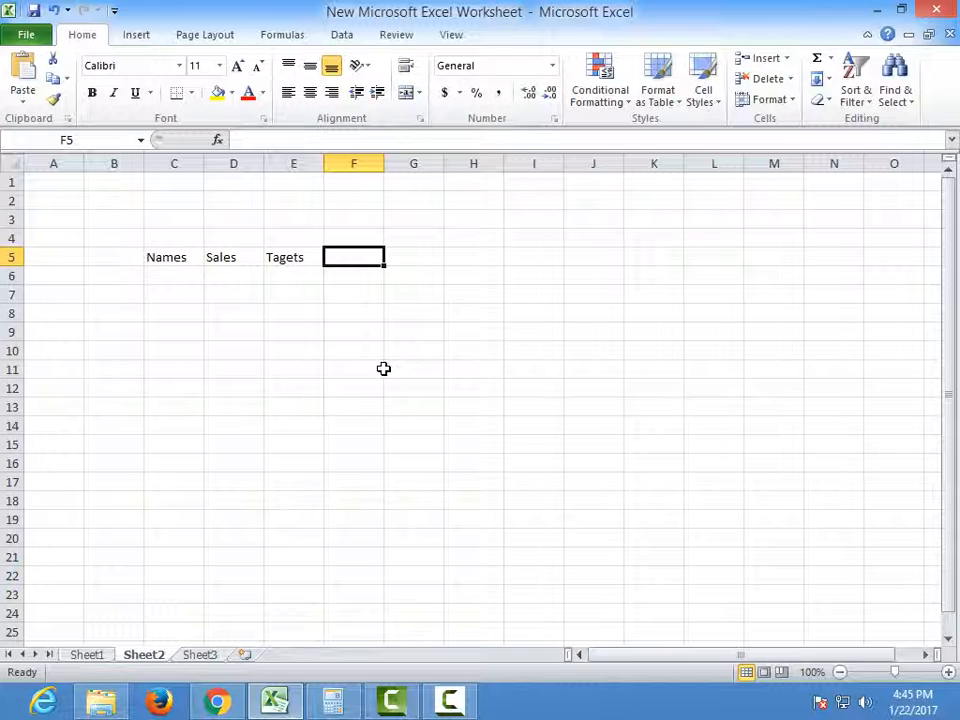
{"action": "type", "text": "%"}
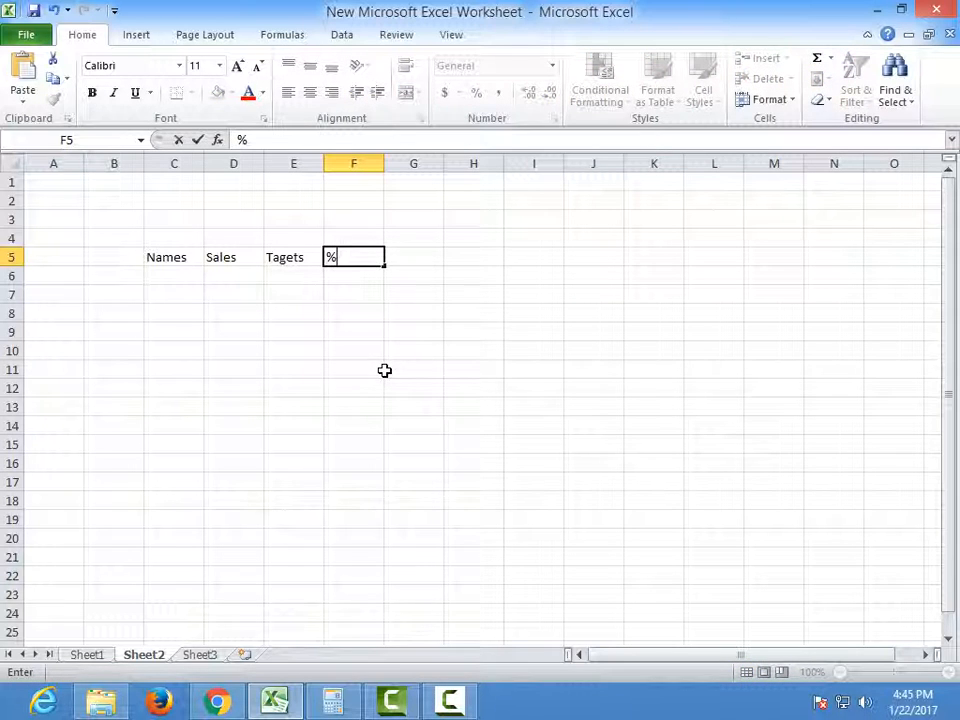
Step: Fill cells C6 to C10 under the Names header with five salespeople's first names
{"action": "left_click", "coordinate": [160, 276]}
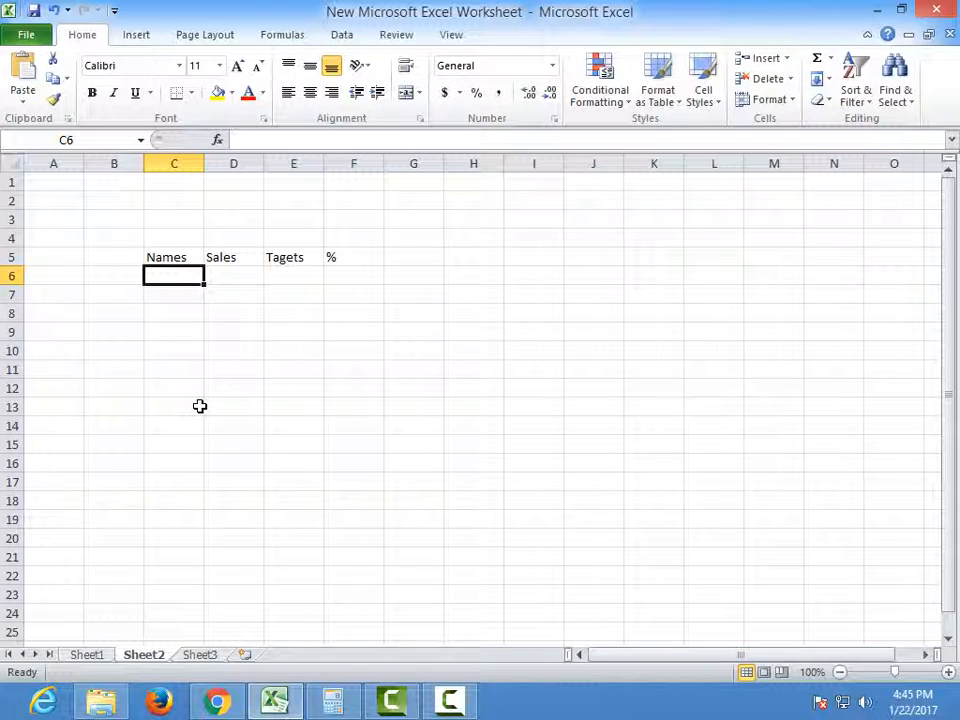
{"action": "type", "text": "Ali"}
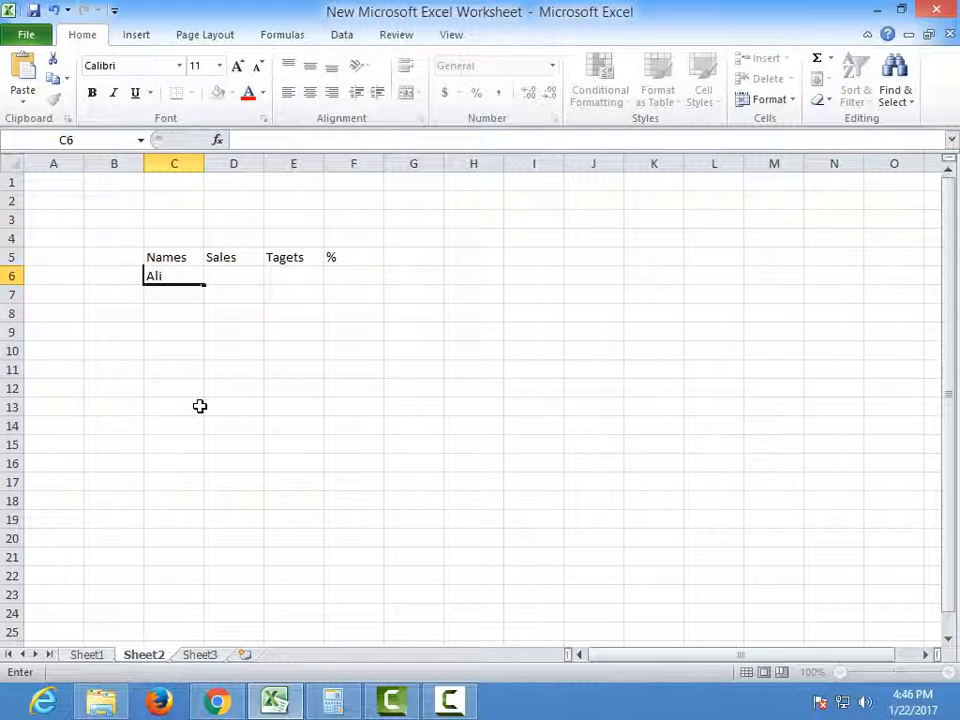
{"action": "key", "text": "Return"}
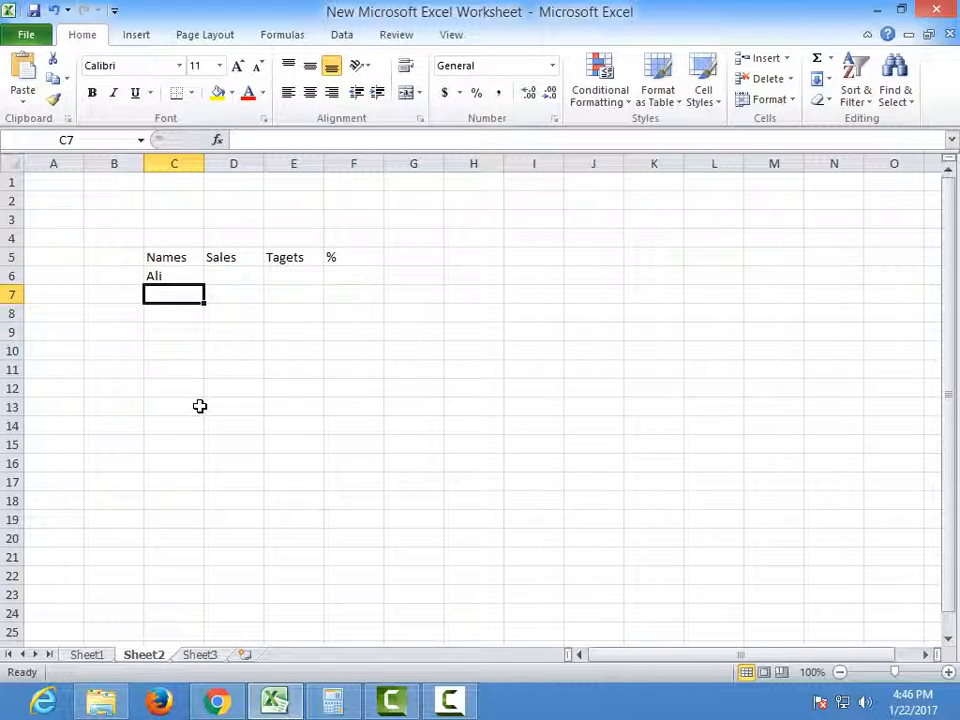
{"action": "type", "text": "A"}
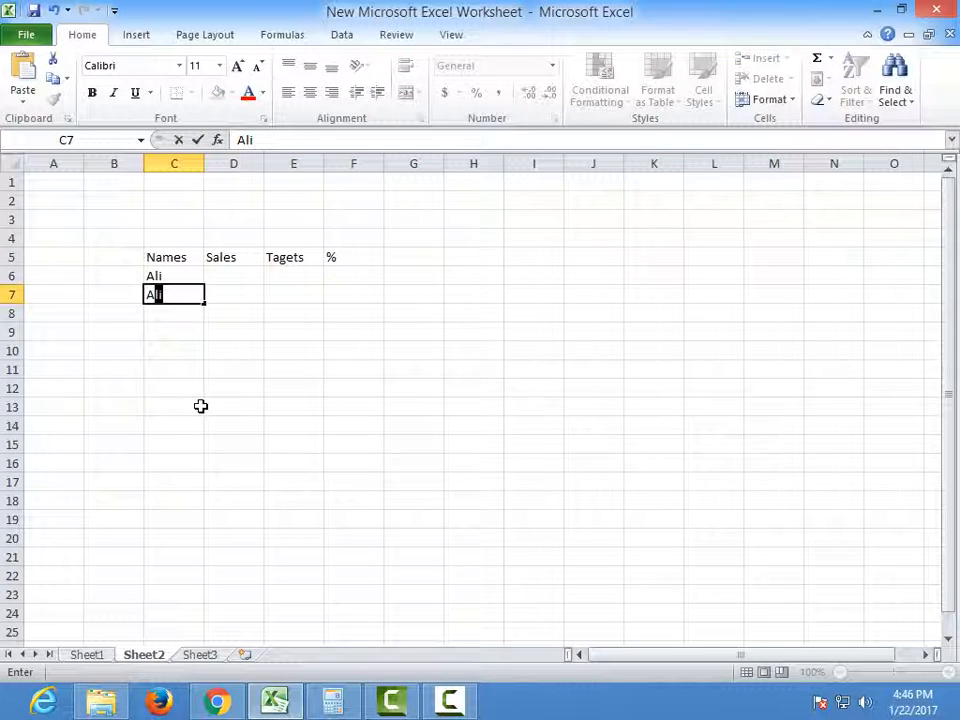
{"action": "type", "text": "rfan"}
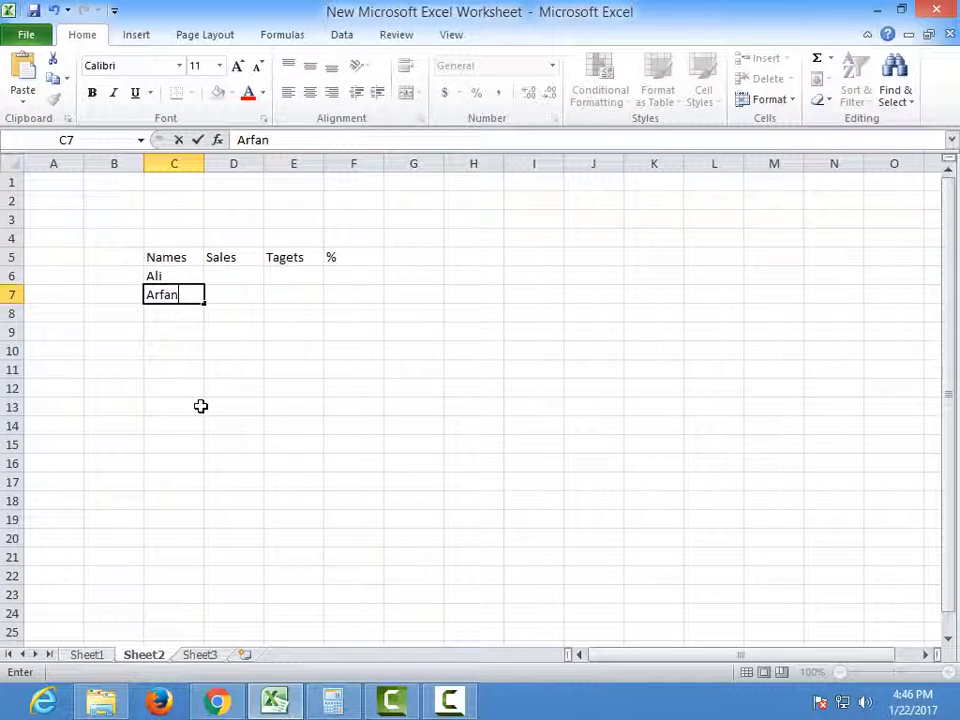
{"action": "key", "text": "Return"}
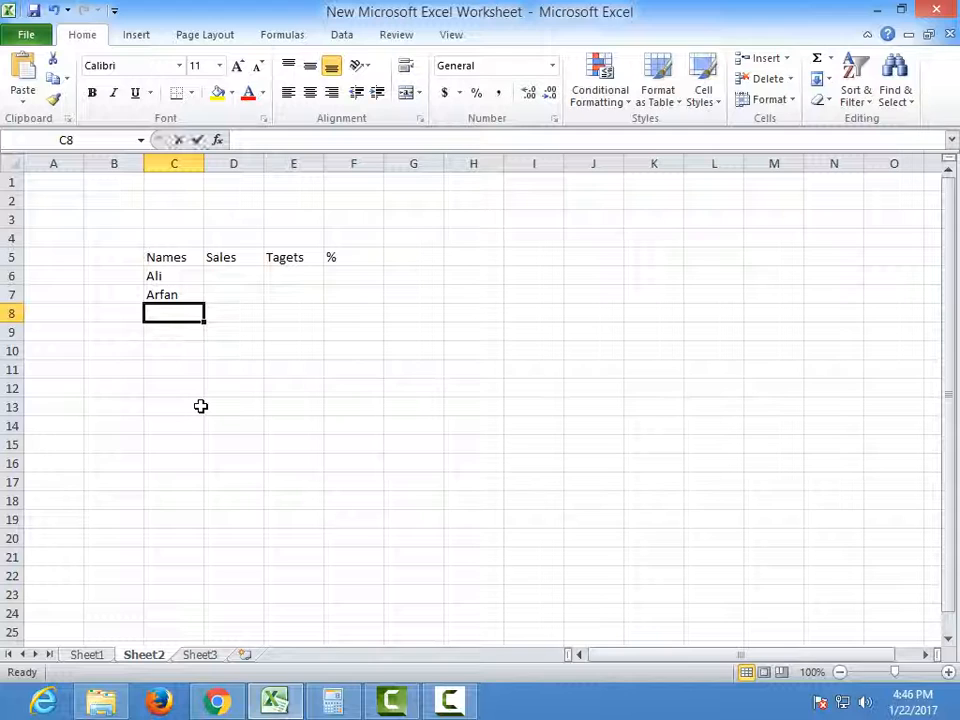
{"action": "type", "text": "waheed"}
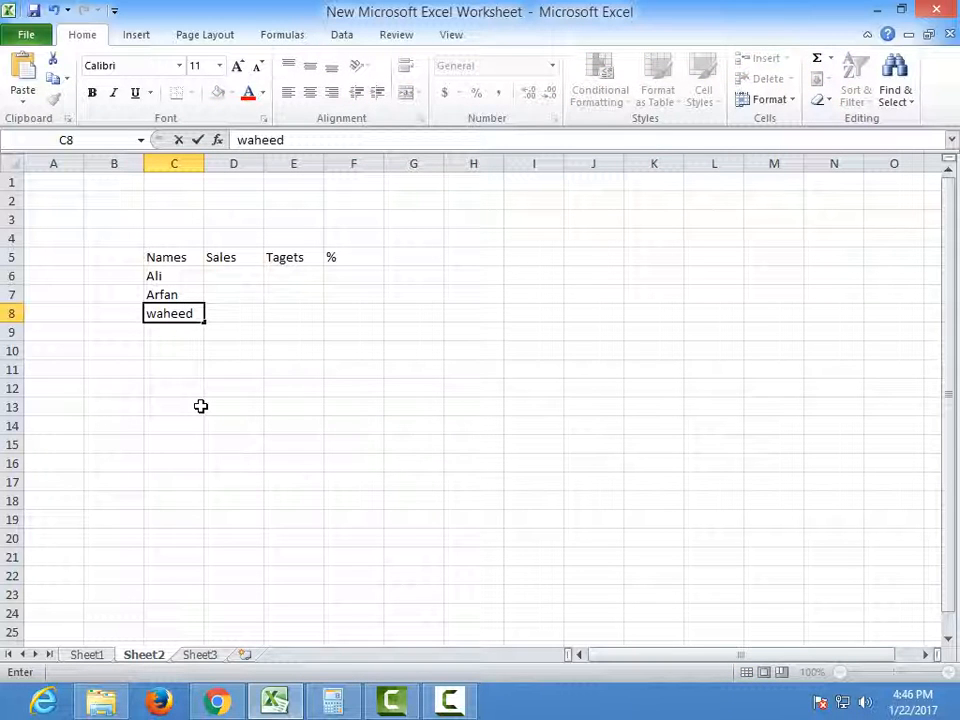
{"action": "left_click", "coordinate": [180, 342]}
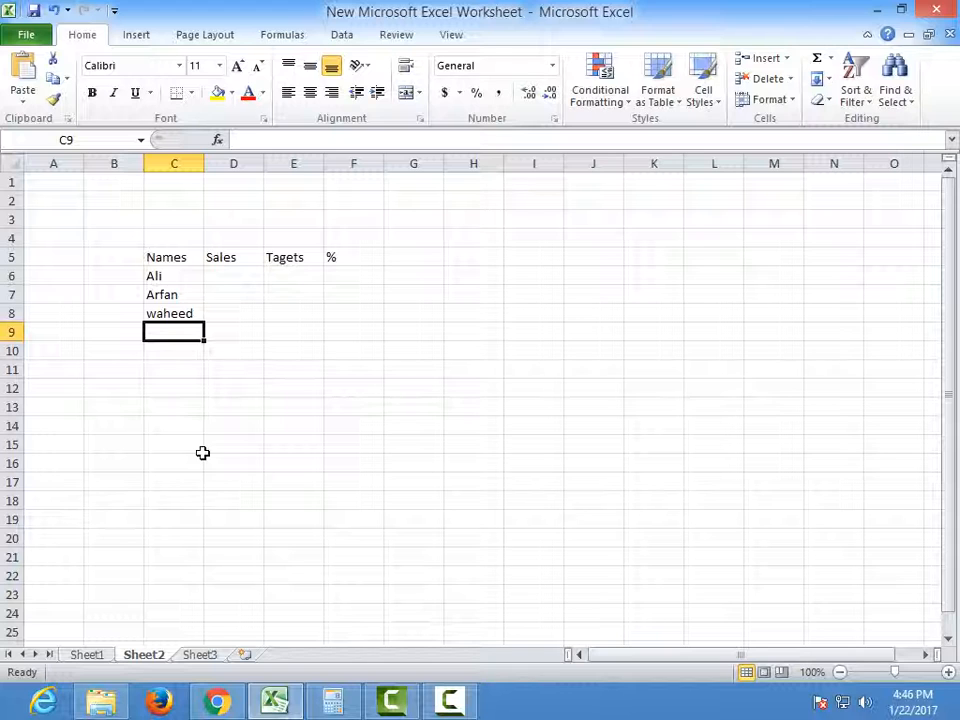
{"action": "type", "text": "Zahid"}
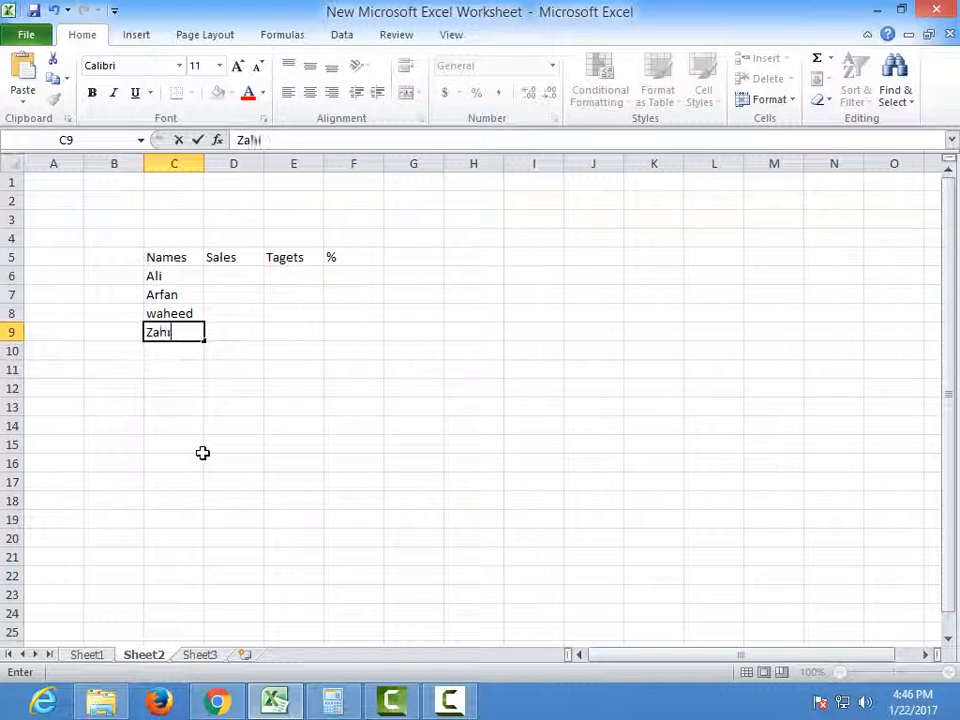
{"action": "left_click", "coordinate": [176, 354]}
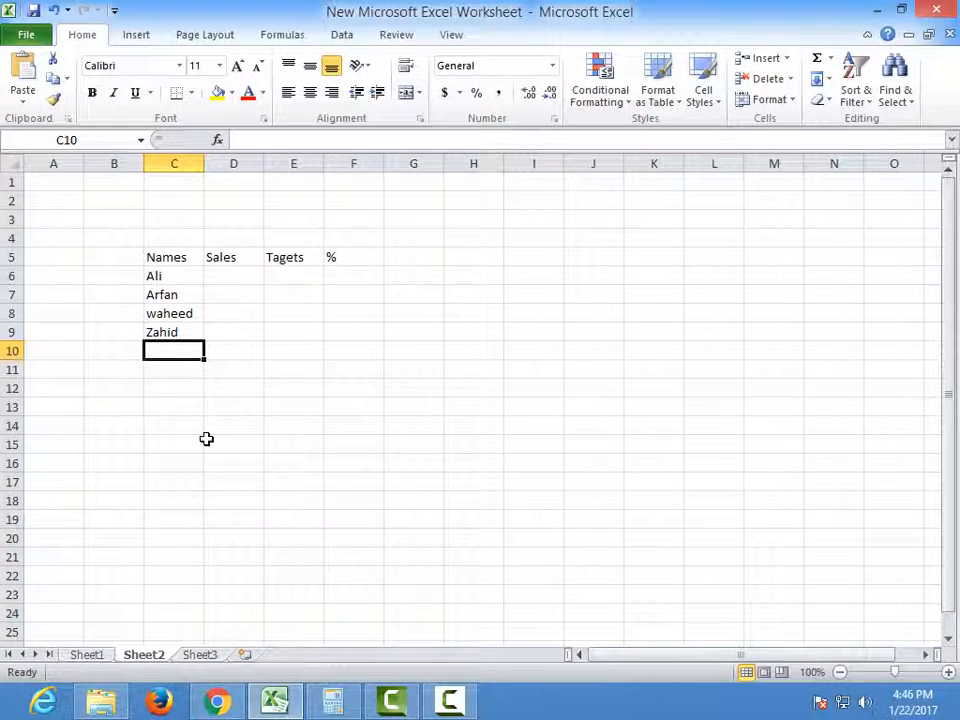
{"action": "type", "text": "kawa"}
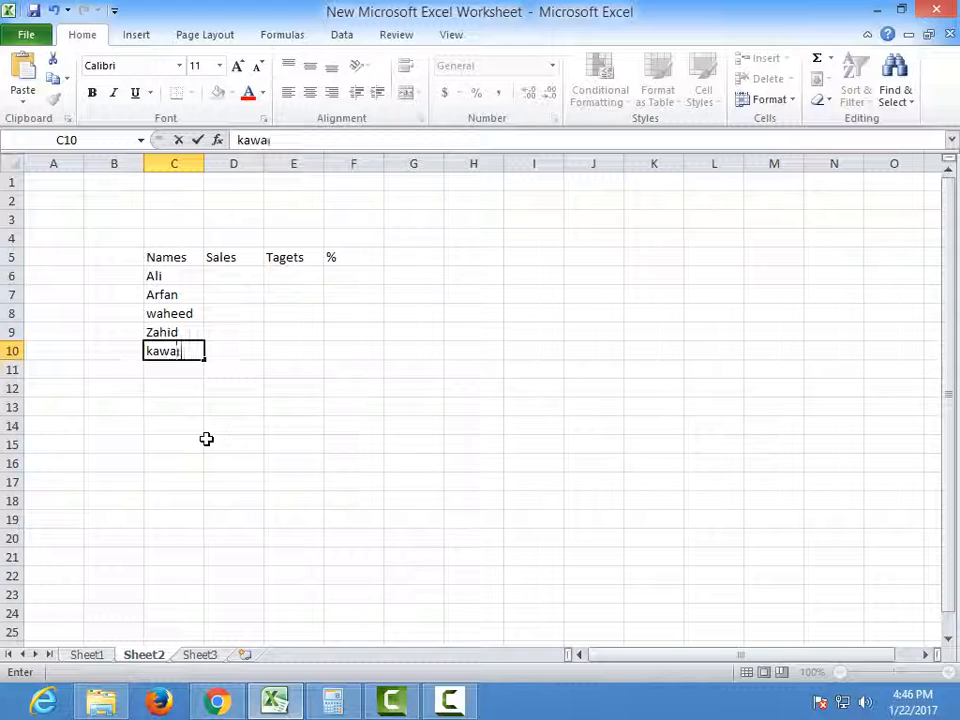
{"action": "type", "text": "r"}
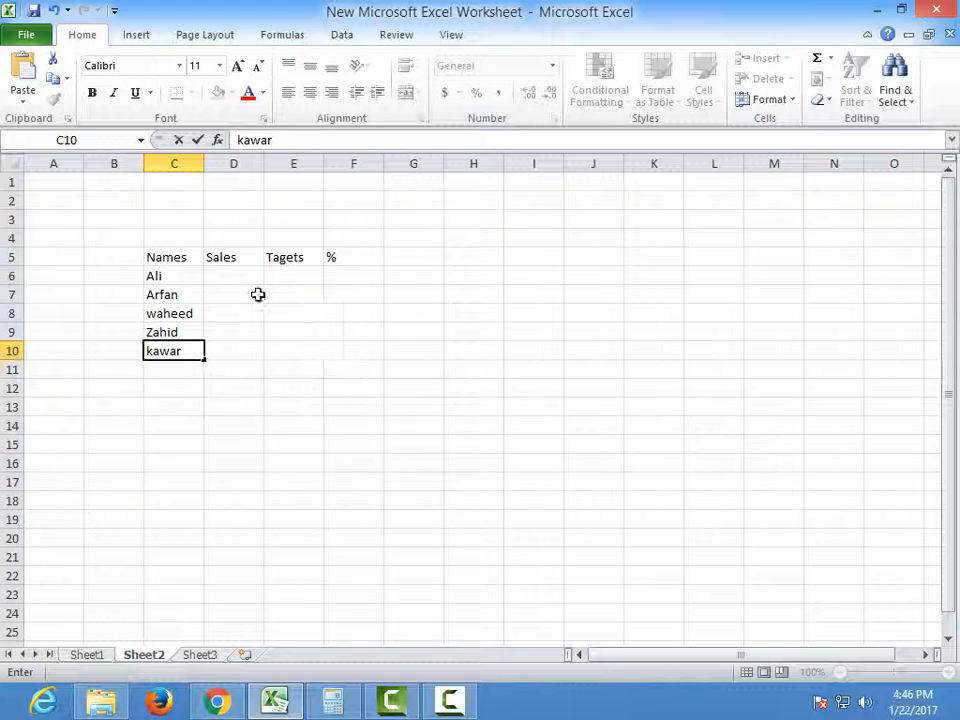
Step: Enter the sales figures 456, 123, 789, 124 and 258 in cells D6 to D10
{"action": "left_click", "coordinate": [229, 274]}
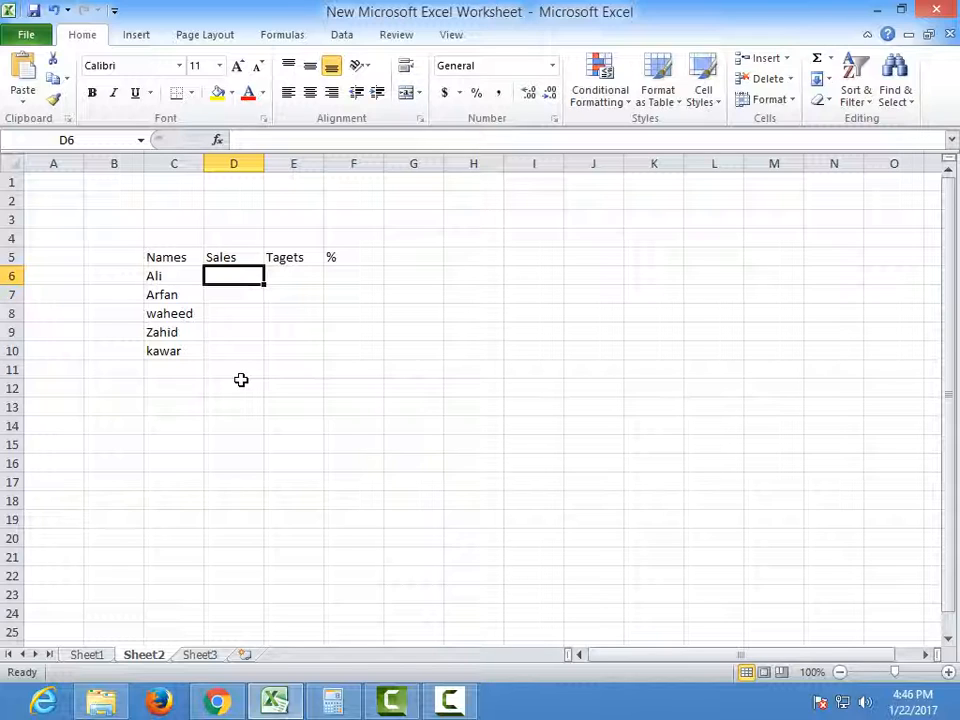
{"action": "type", "text": "456"}
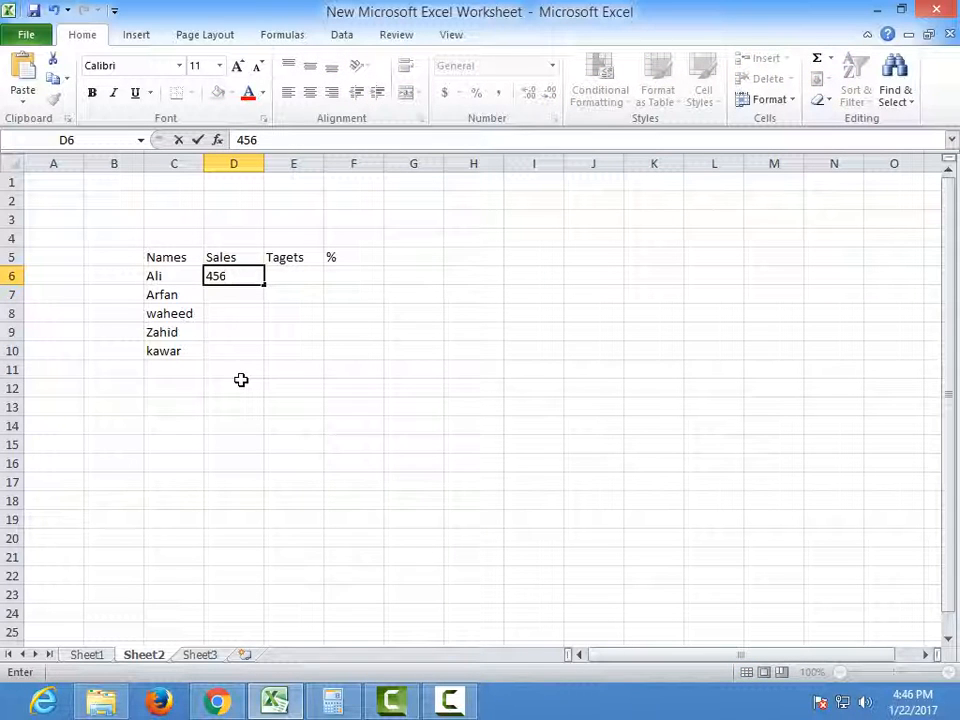
{"action": "left_click", "coordinate": [228, 297]}
{"action": "type", "text": "123"}
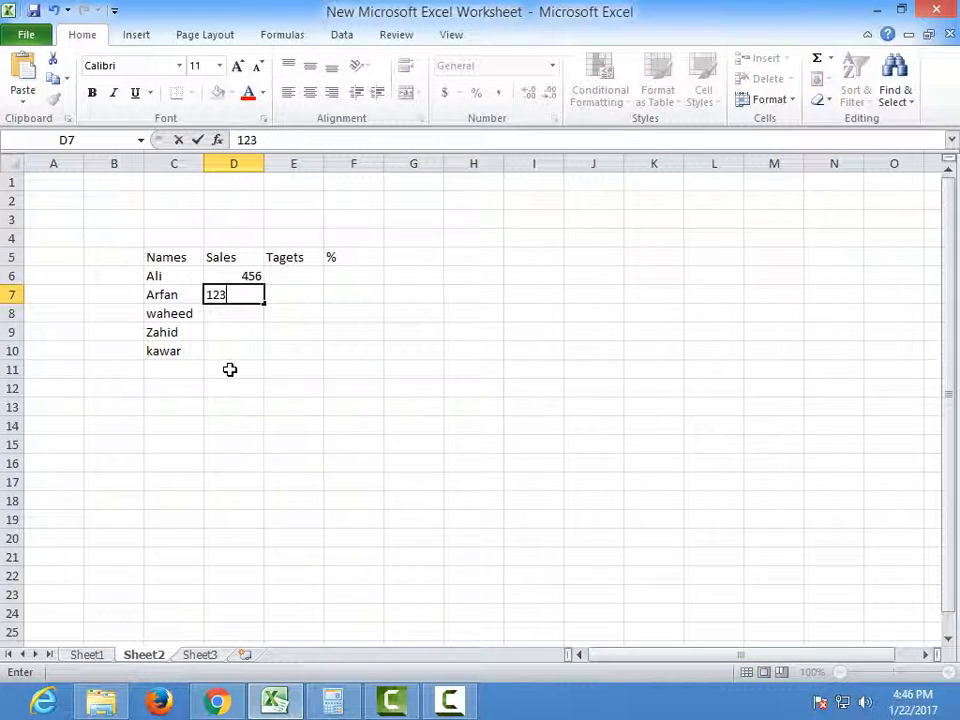
{"action": "left_click", "coordinate": [236, 314]}
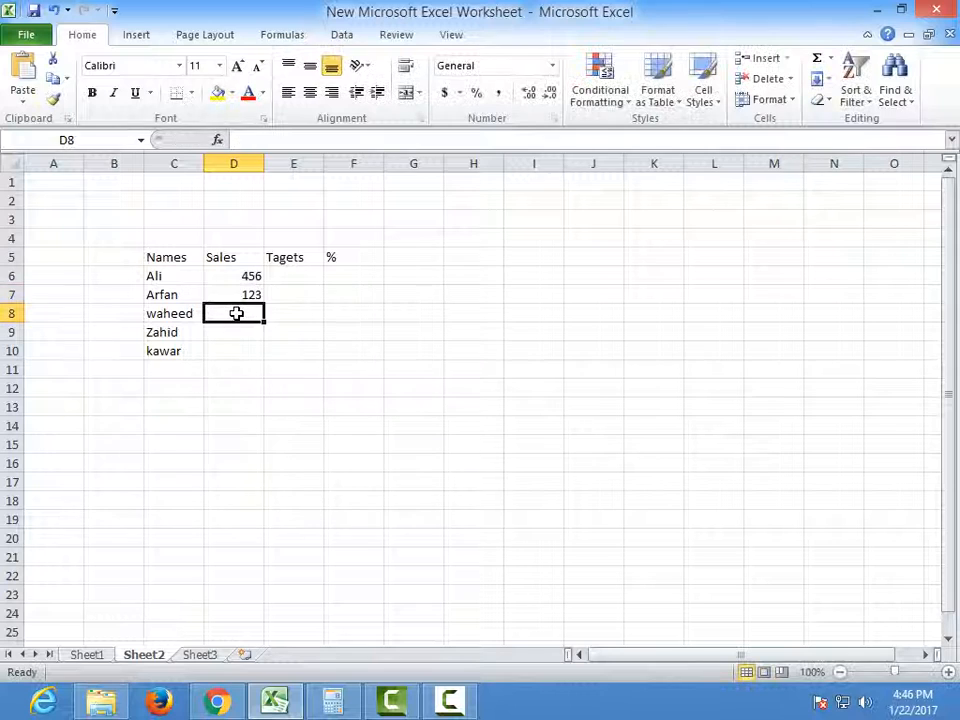
{"action": "type", "text": "789"}
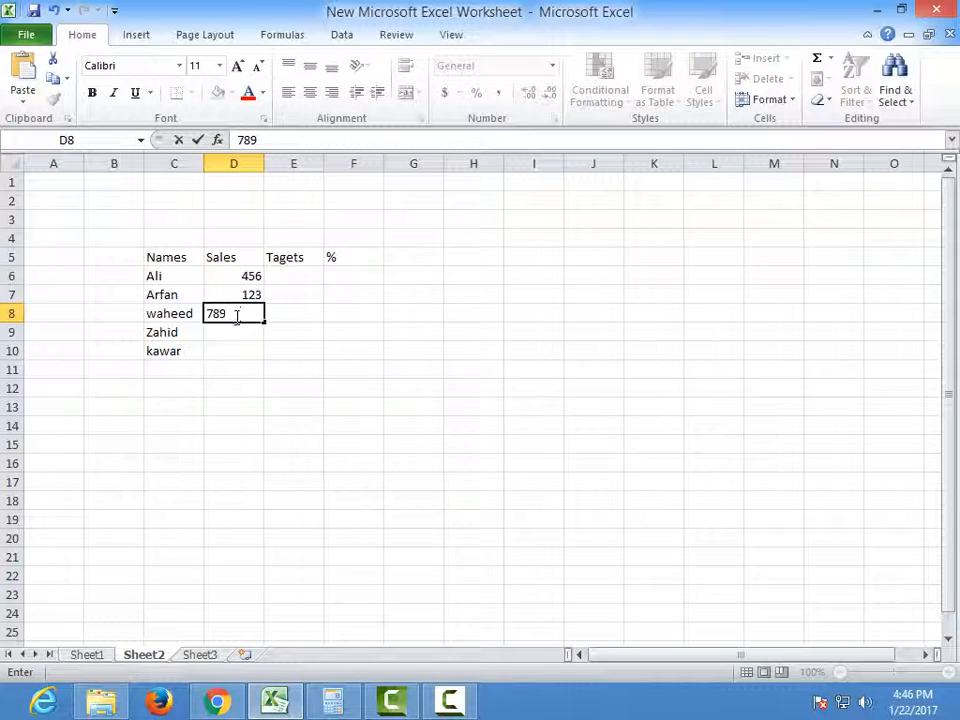
{"action": "left_click", "coordinate": [228, 336]}
{"action": "type", "text": "12"}
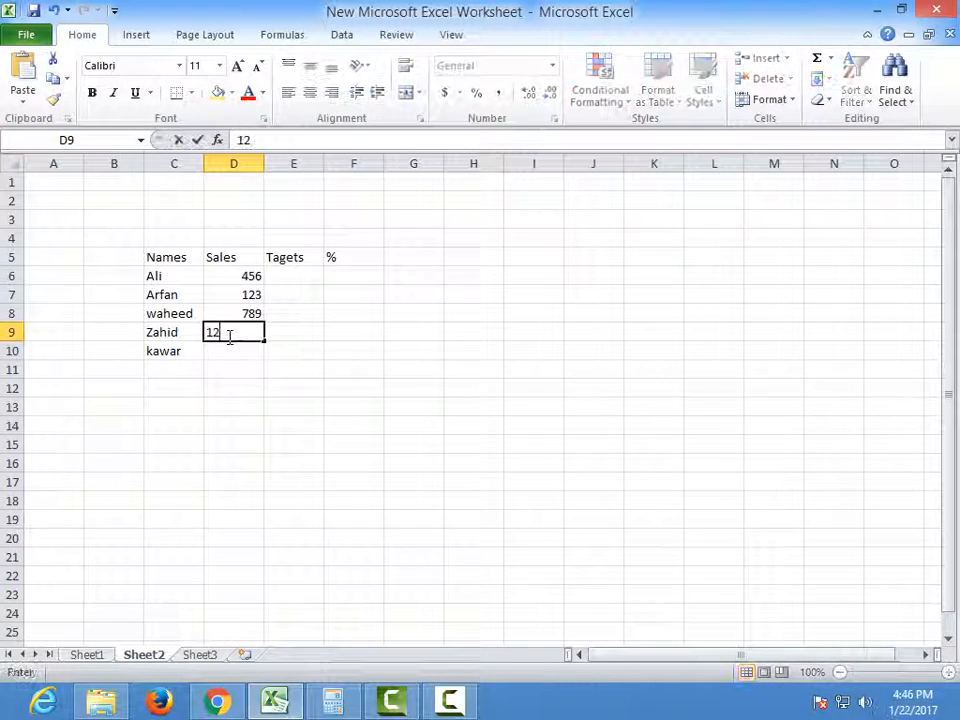
{"action": "type", "text": "4"}
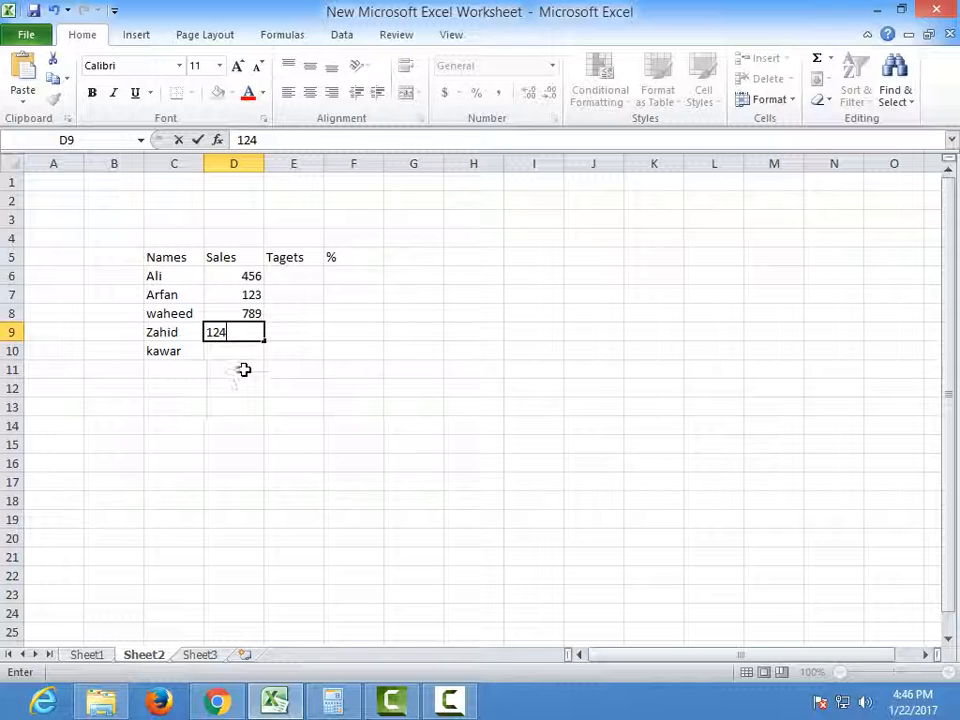
{"action": "left_click", "coordinate": [236, 350]}
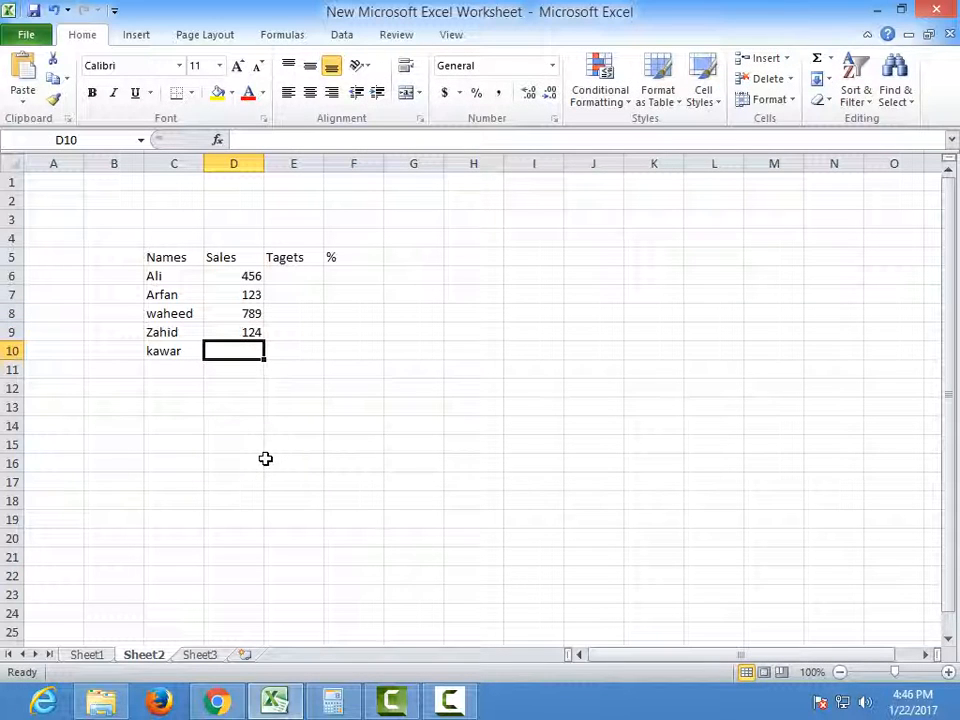
{"action": "type", "text": "258"}
{"action": "left_click", "coordinate": [314, 447]}
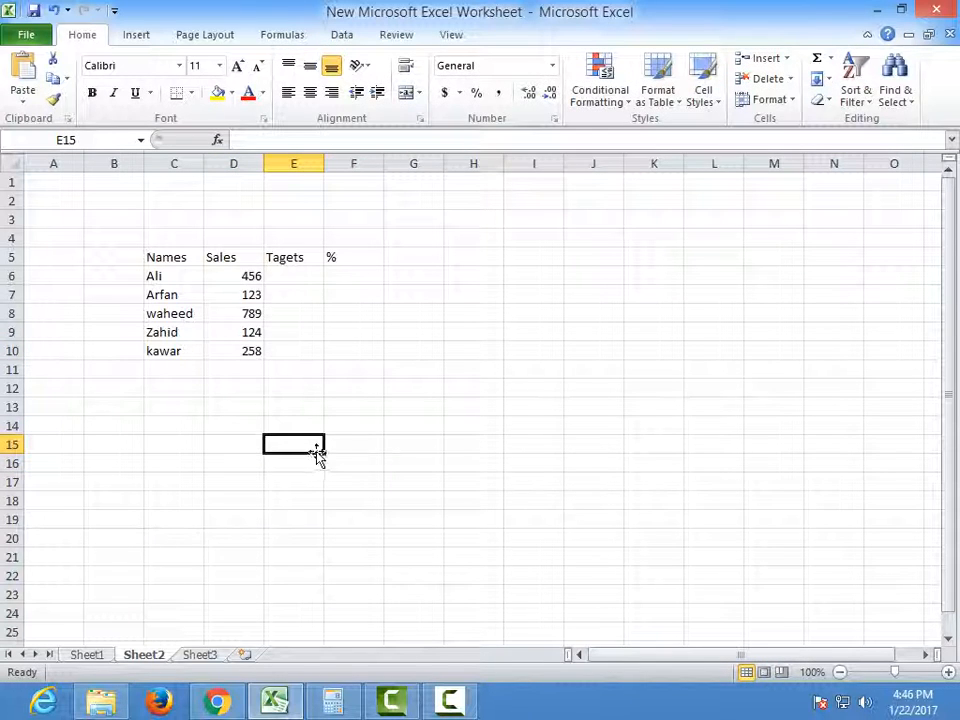
Step: Enter a target of 1000 in E6 and fill it down to E10
{"action": "left_click", "coordinate": [287, 281]}
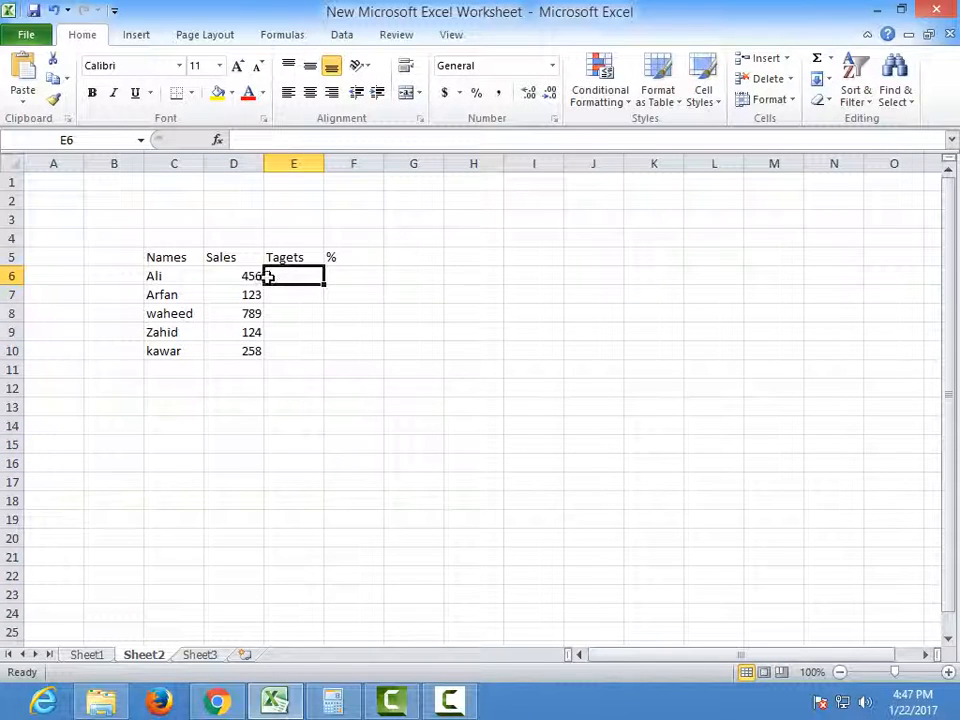
{"action": "type", "text": "1000"}
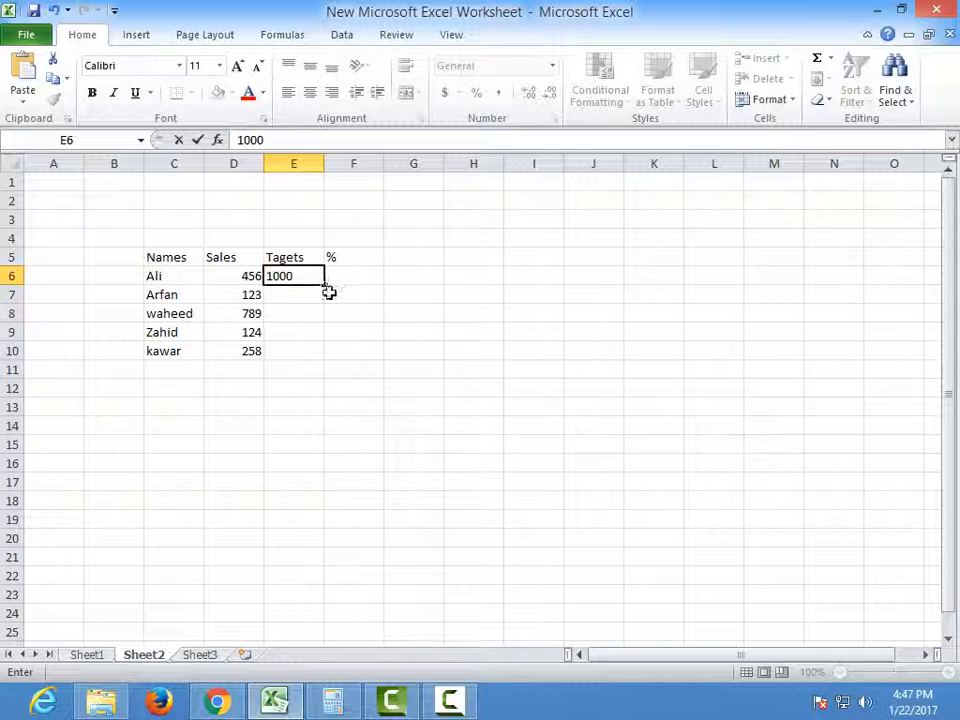
{"action": "left_click_drag", "start_coordinate": [325, 285], "coordinate": [321, 360]}
{"action": "left_click", "coordinate": [316, 388]}
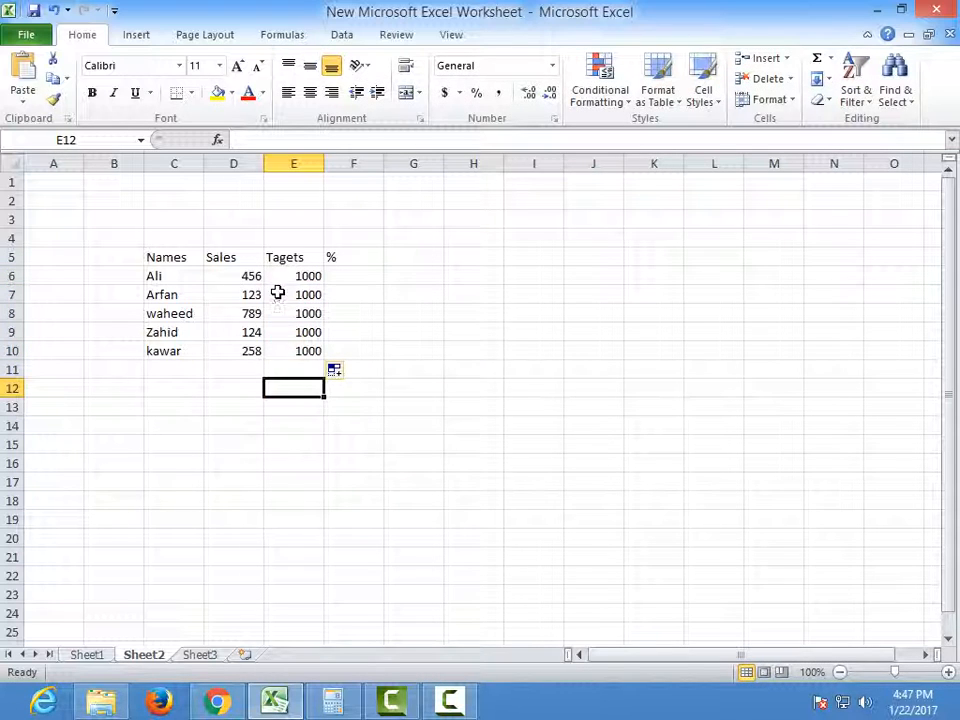
Step: Make the column headers in cells C5 to F5 bold
{"action": "left_click", "coordinate": [355, 279]}
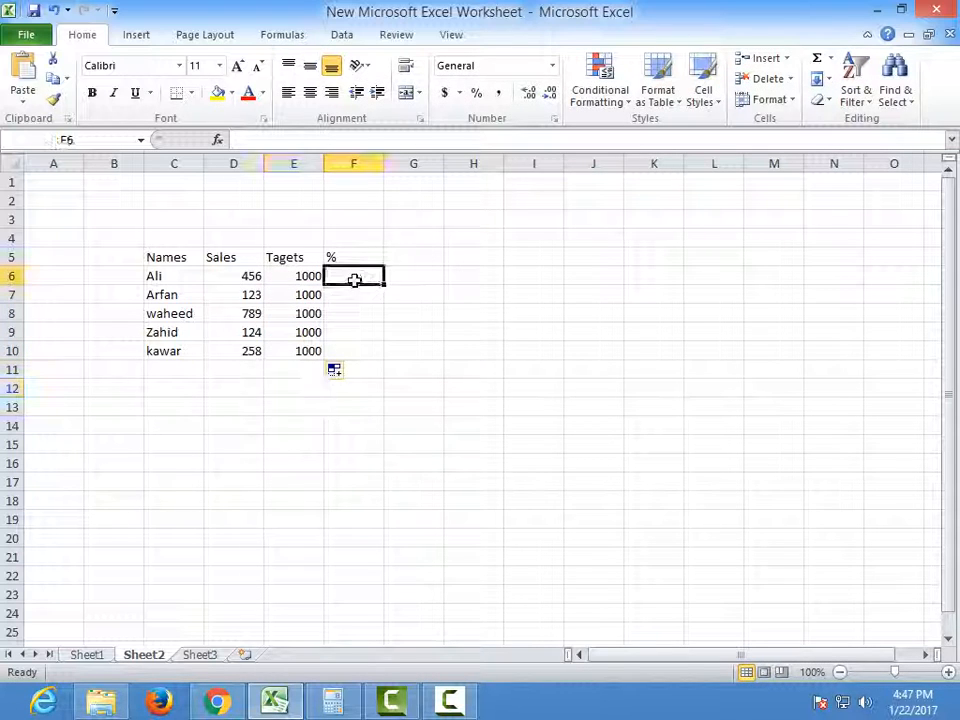
{"action": "left_click", "coordinate": [287, 276]}
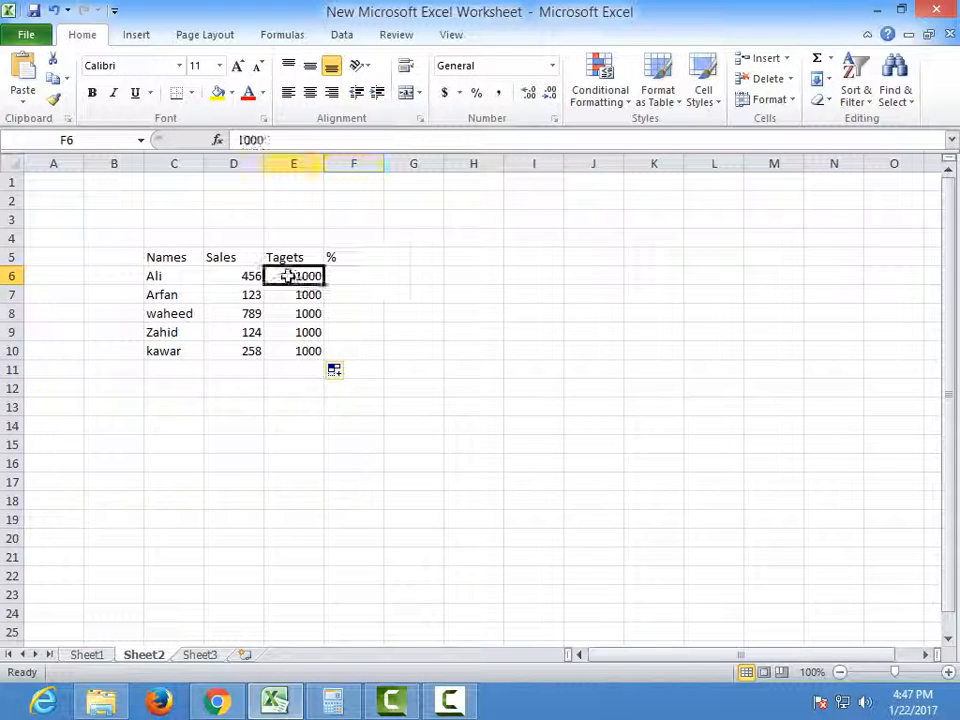
{"action": "left_click", "coordinate": [166, 259]}
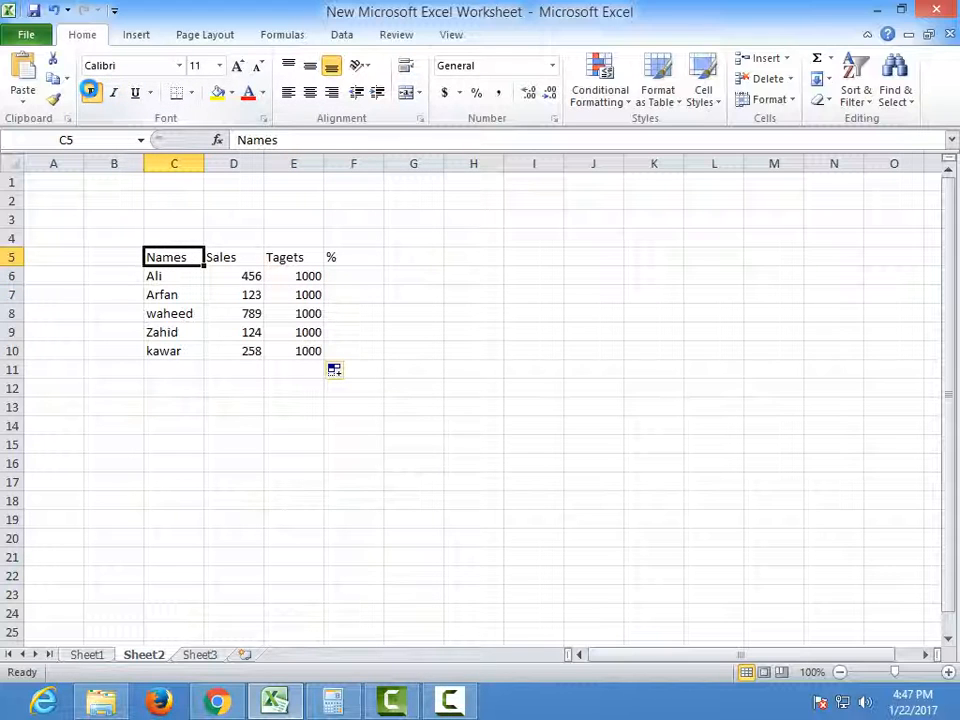
{"action": "left_click", "coordinate": [90, 91]}
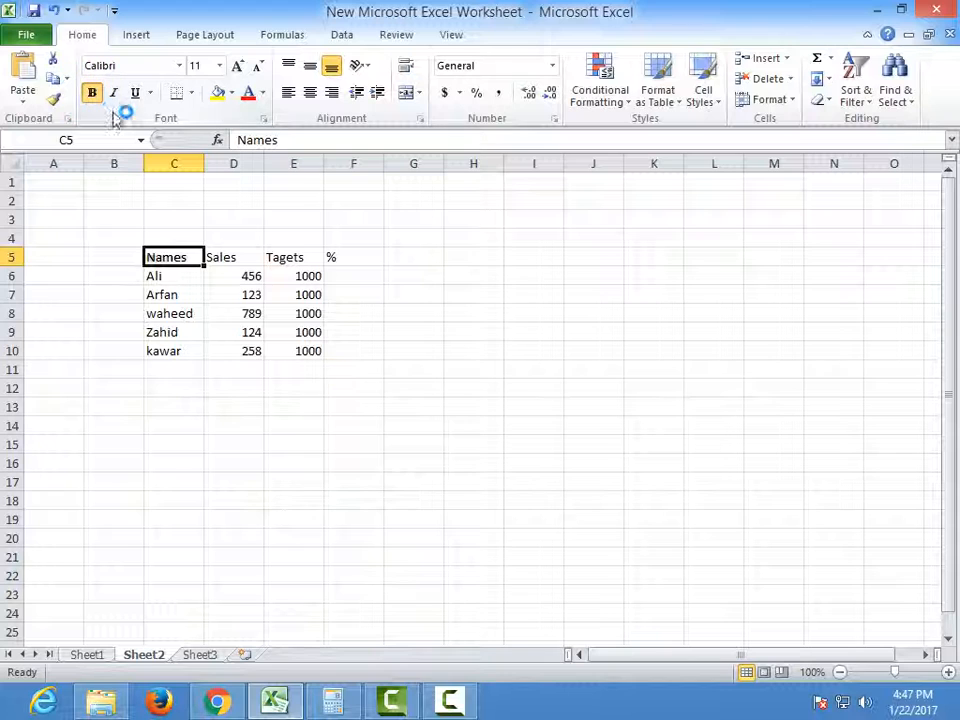
{"action": "left_click", "coordinate": [213, 257]}
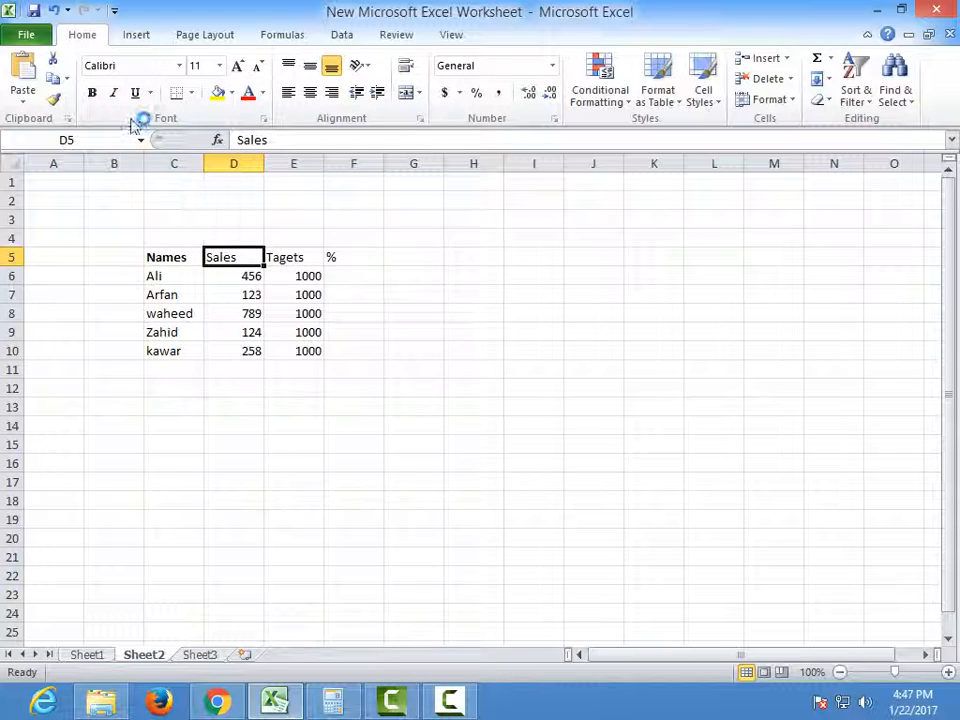
{"action": "left_click", "coordinate": [285, 257], "text": "ctrl"}
{"action": "left_click", "coordinate": [334, 257], "text": "ctrl"}
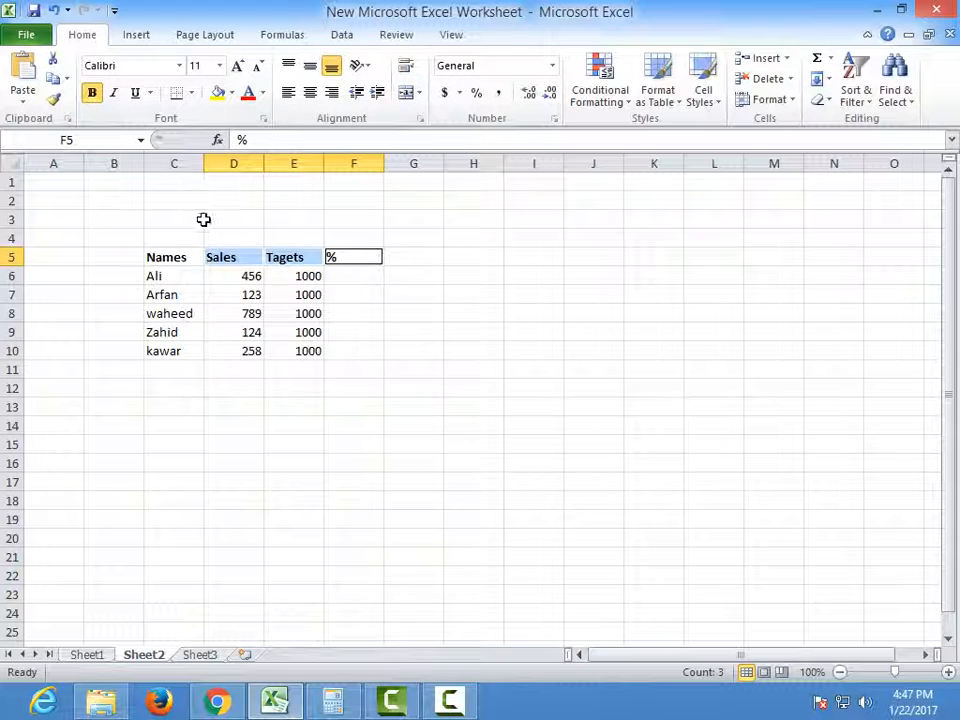
Step: Calculate the first salesperson's percentage in F6 with =D6/E6 and format the cell as a percentage
{"action": "left_click", "coordinate": [350, 279]}
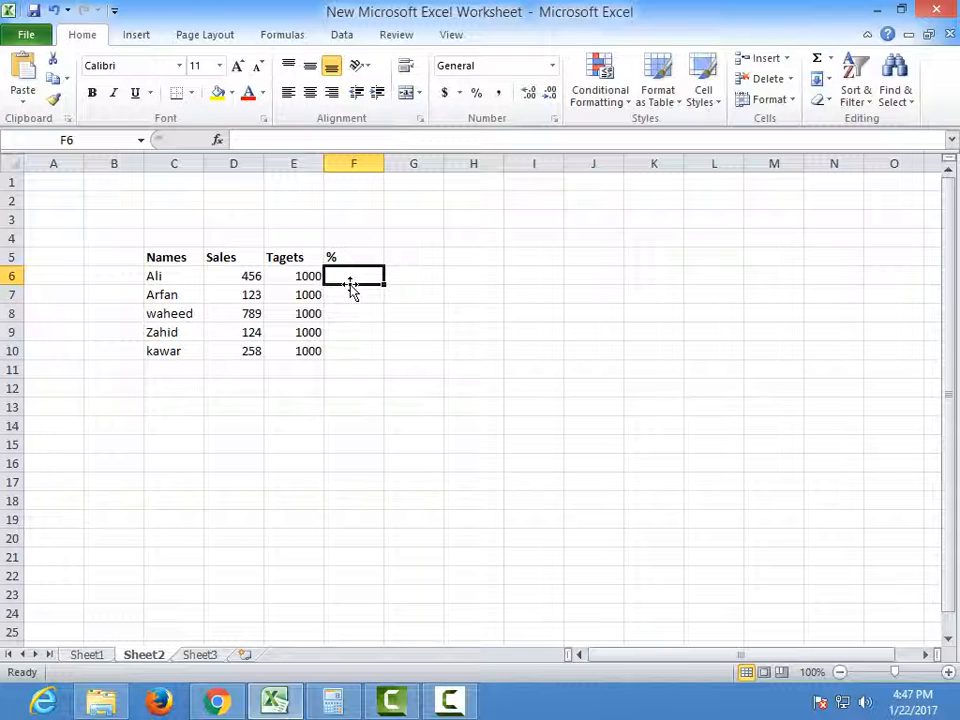
{"action": "type", "text": "="}
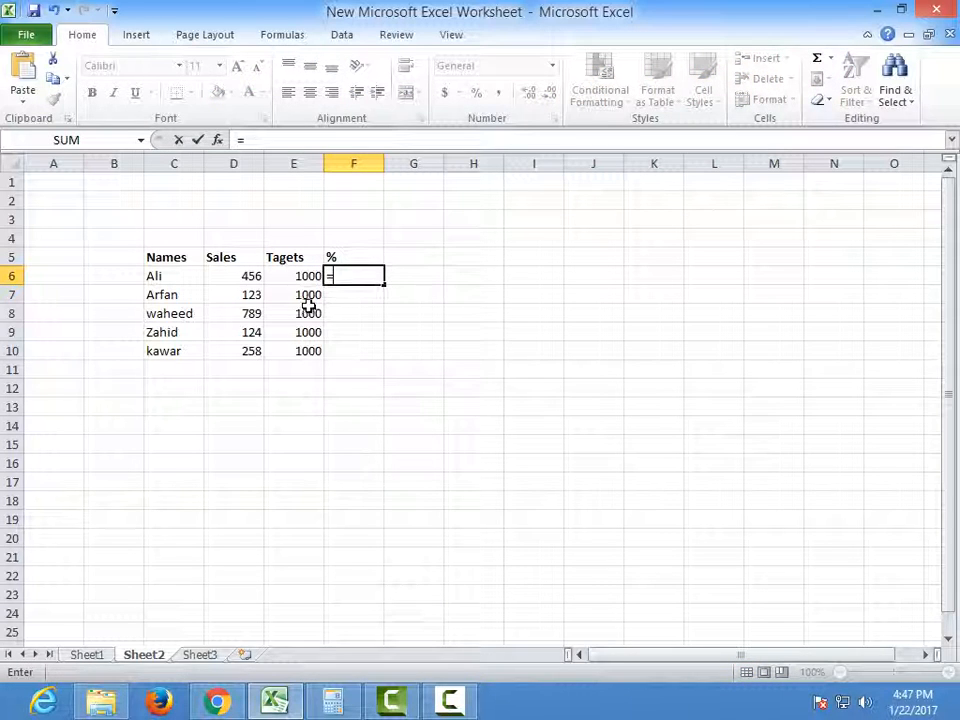
{"action": "left_click", "coordinate": [234, 276]}
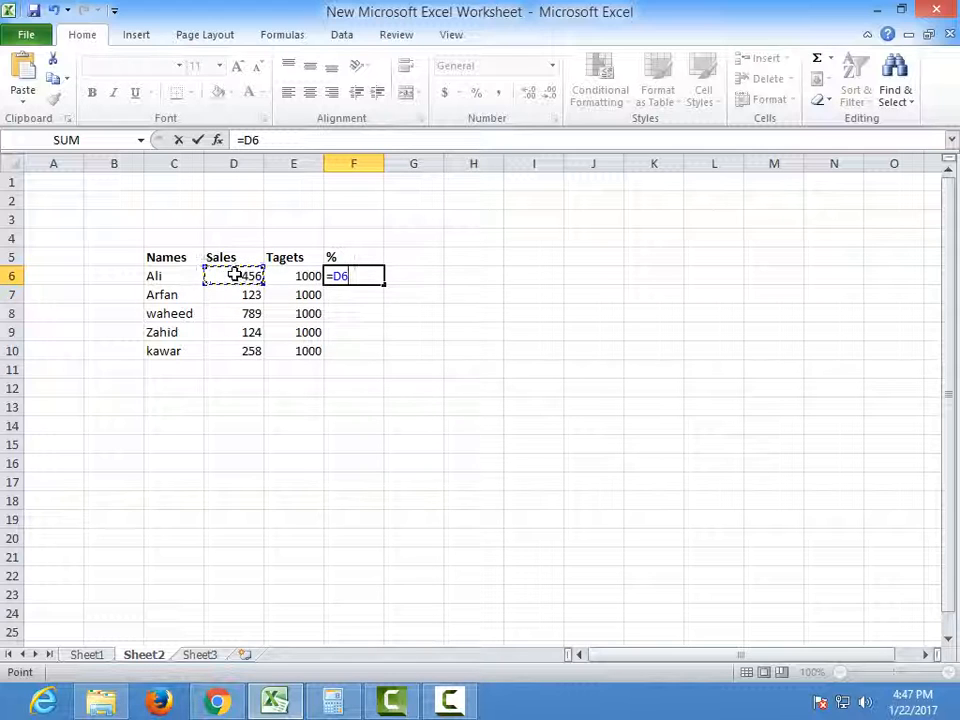
{"action": "type", "text": "/"}
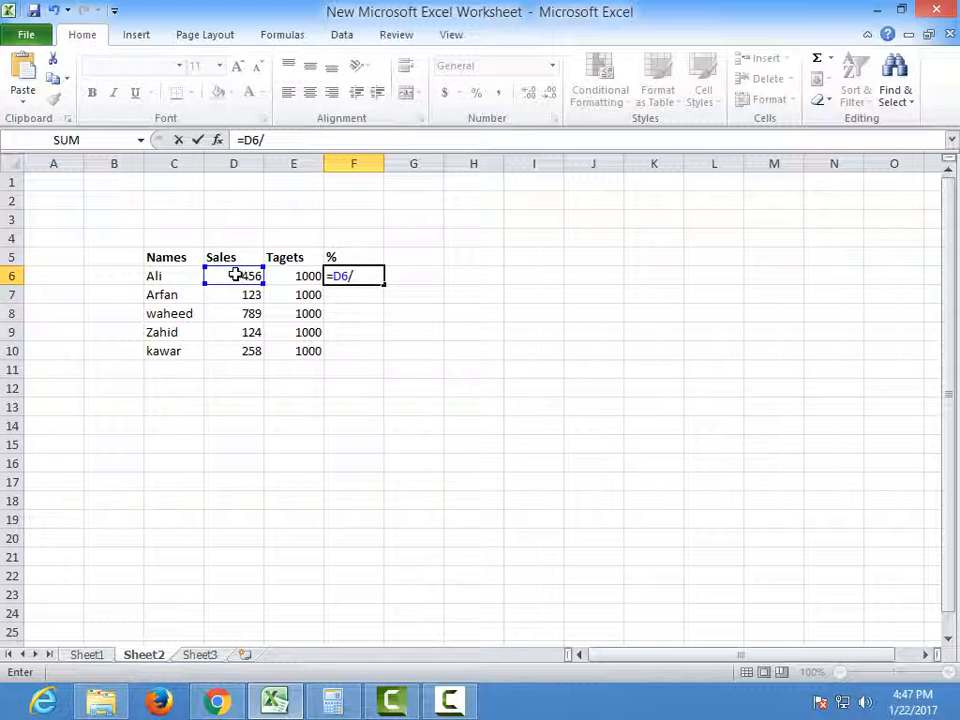
{"action": "left_click", "coordinate": [311, 275]}
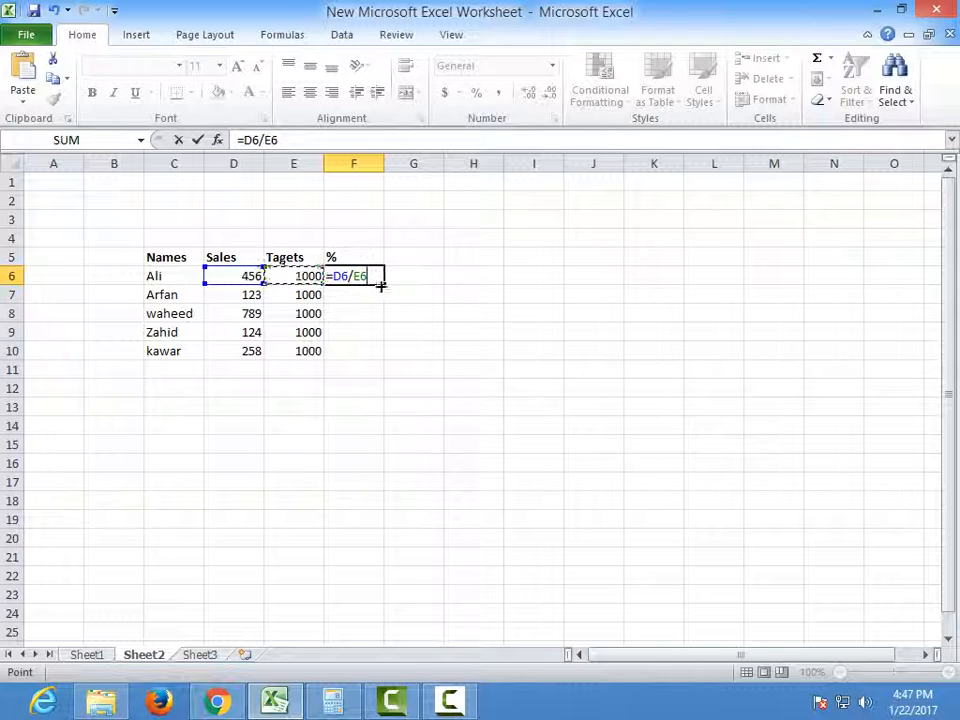
{"action": "key", "text": "Return"}
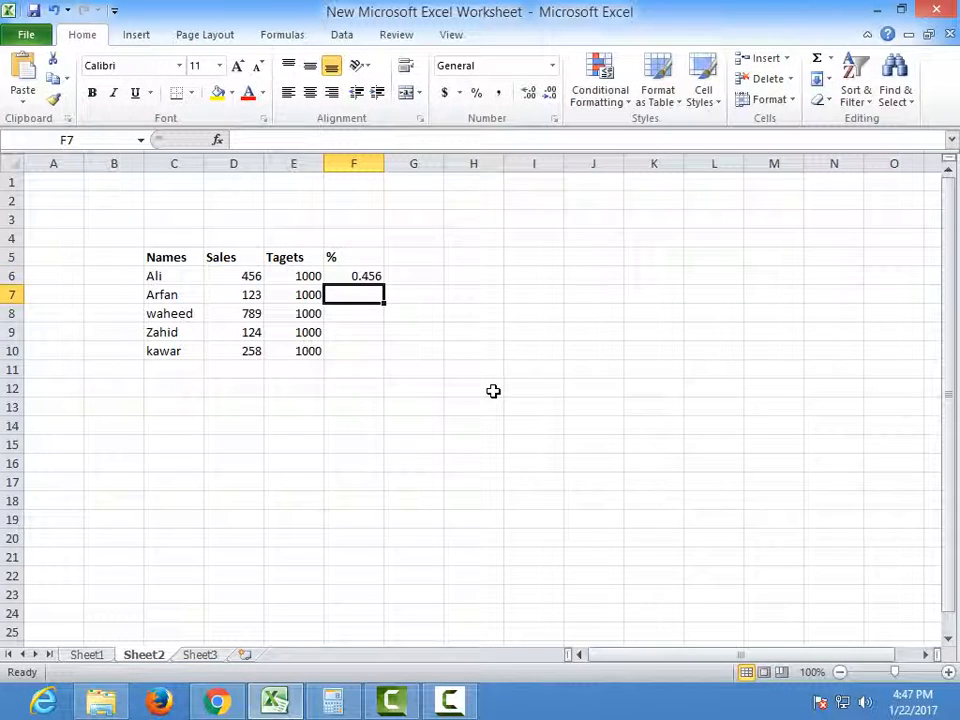
{"action": "left_click", "coordinate": [355, 279]}
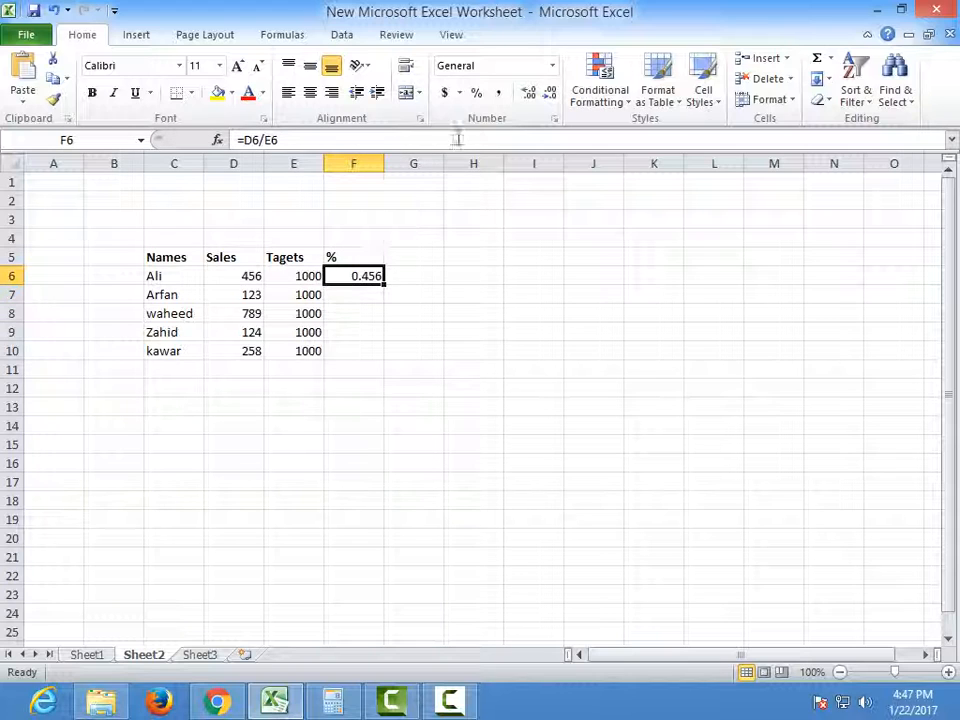
{"action": "left_click", "coordinate": [474, 96]}
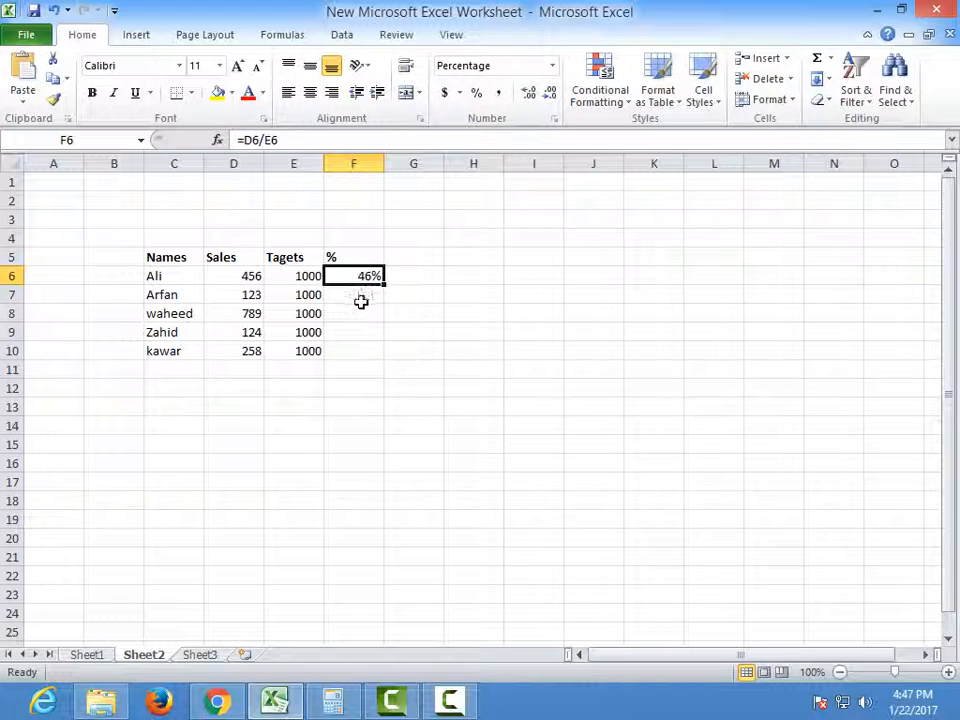
{"action": "left_click", "coordinate": [360, 297]}
{"action": "left_click", "coordinate": [366, 276]}
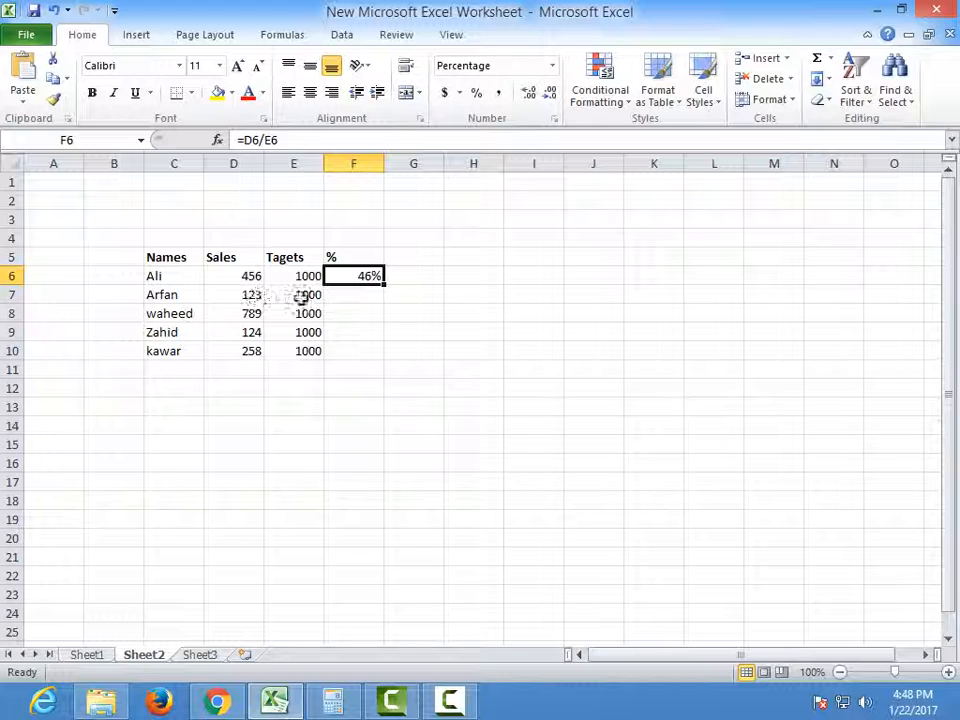
Step: Enter =D7/E7 in cell F7 and apply the percentage format to it
{"action": "left_click", "coordinate": [336, 296]}
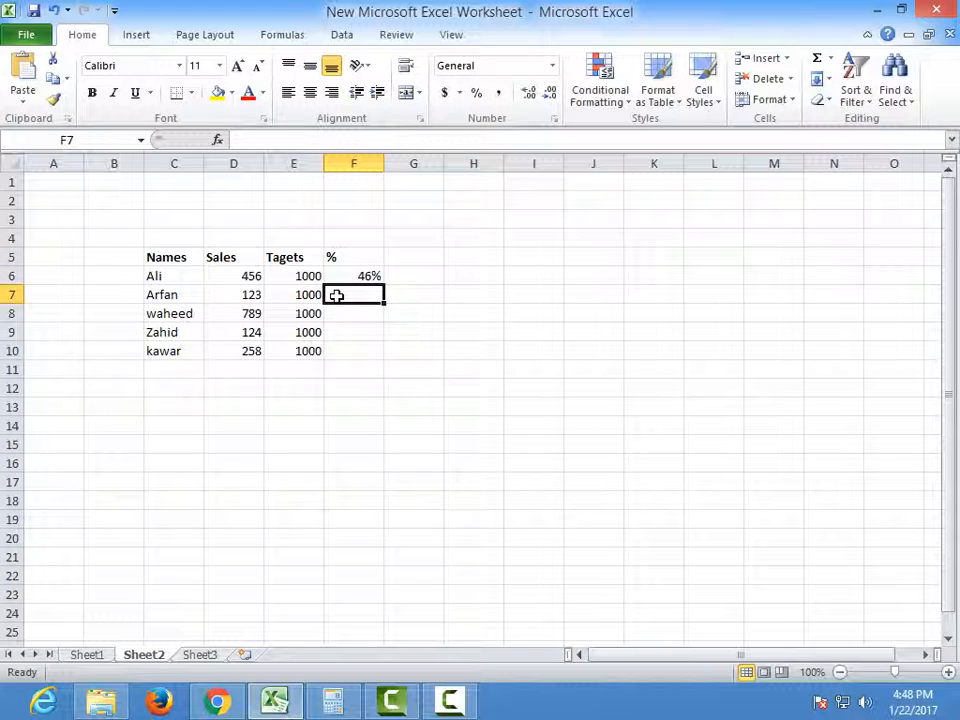
{"action": "type", "text": "="}
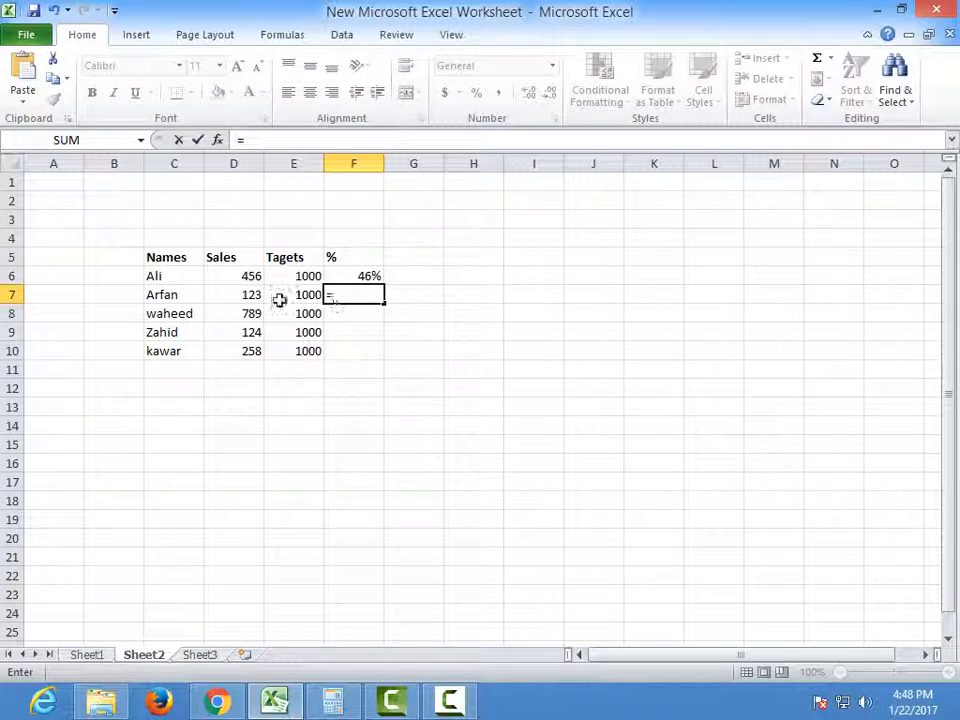
{"action": "left_click", "coordinate": [249, 294]}
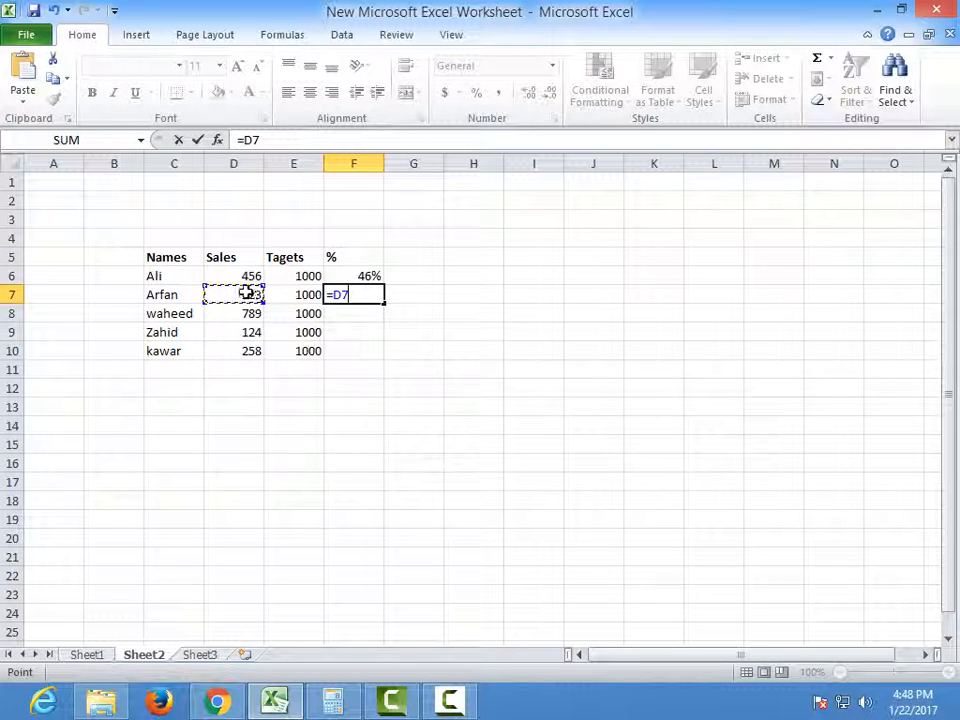
{"action": "type", "text": "/"}
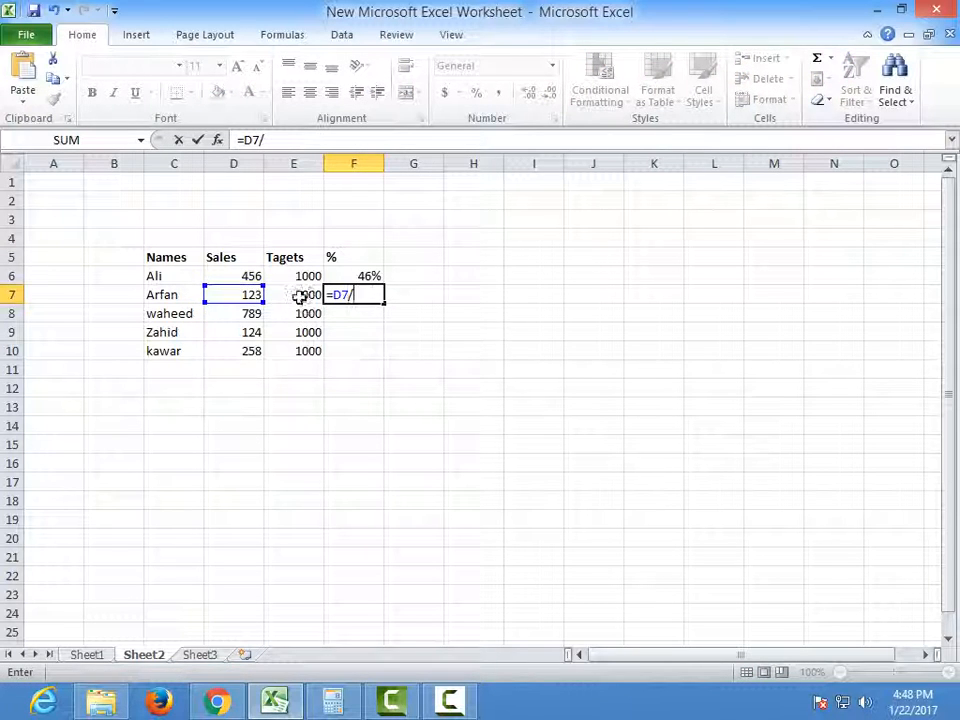
{"action": "left_click", "coordinate": [299, 295]}
{"action": "left_click", "coordinate": [364, 320]}
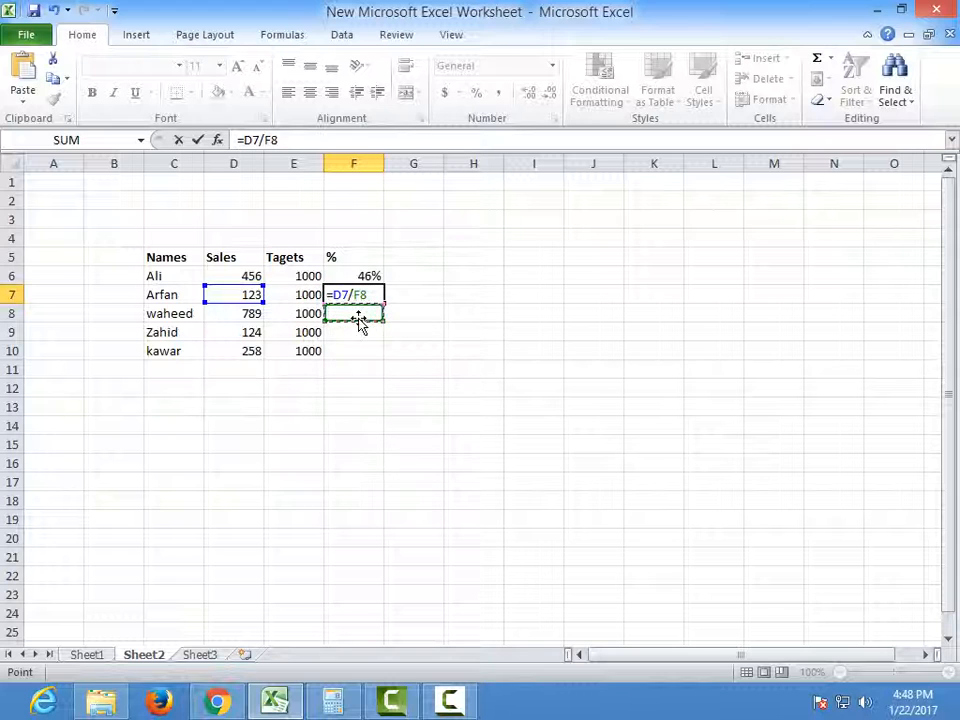
{"action": "left_click", "coordinate": [299, 291]}
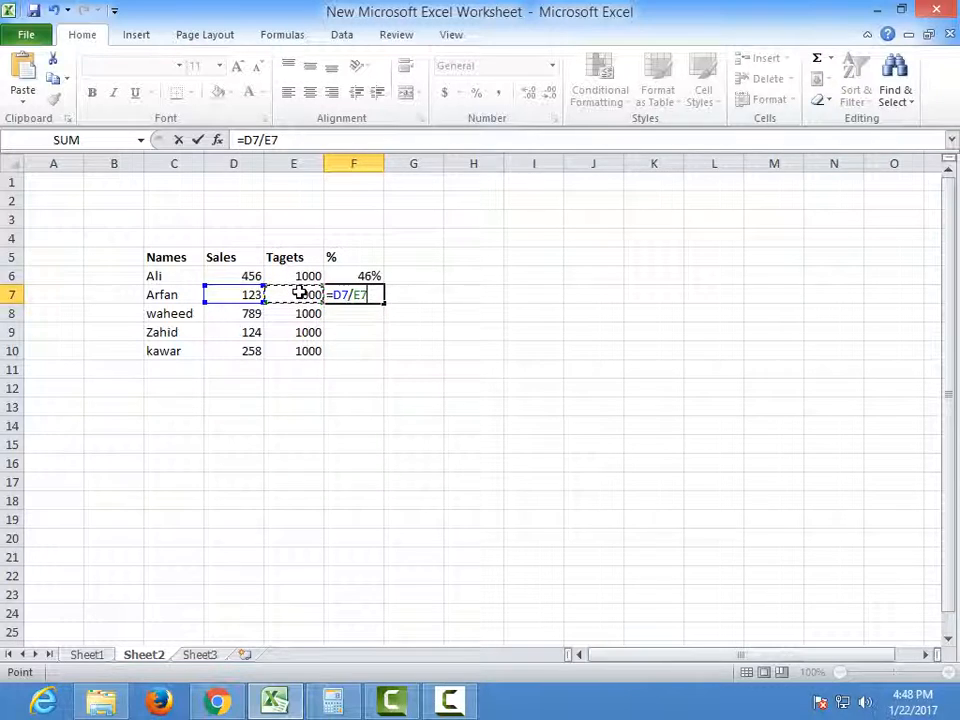
{"action": "key", "text": "Return"}
{"action": "left_click", "coordinate": [360, 297]}
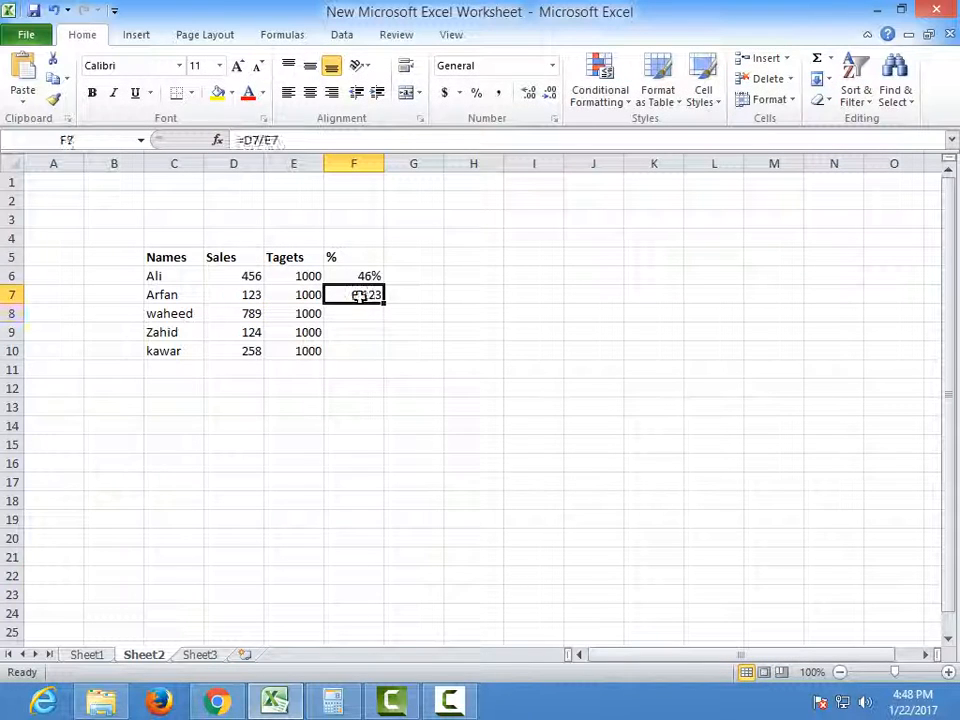
{"action": "left_click", "coordinate": [476, 92]}
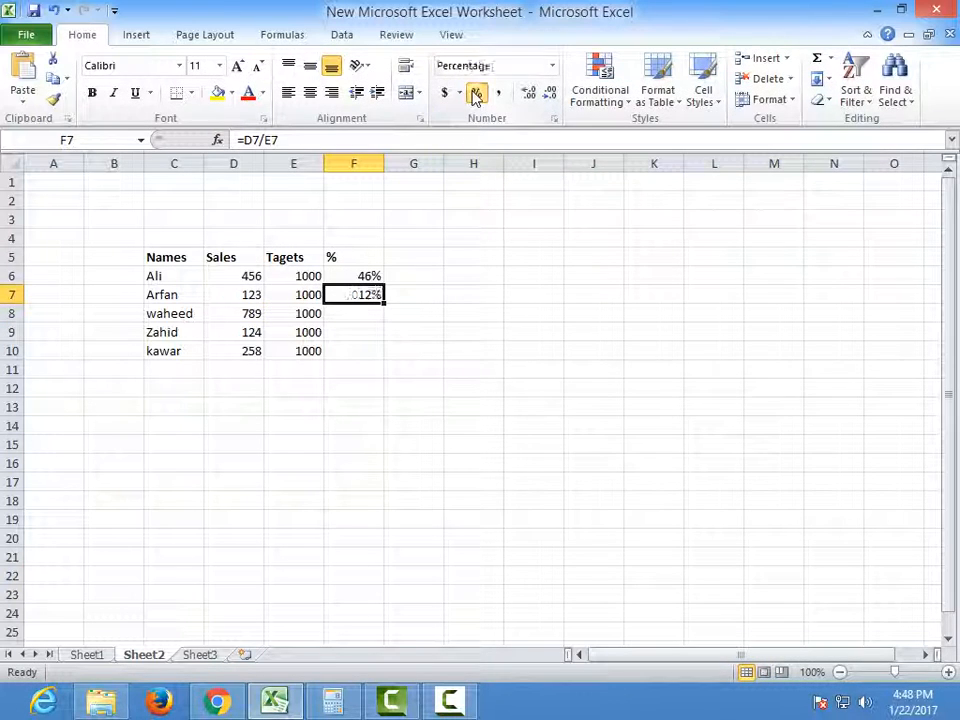
Step: Enter =D8/E8 in cell F8 and show the result in percentage format
{"action": "left_click", "coordinate": [376, 312]}
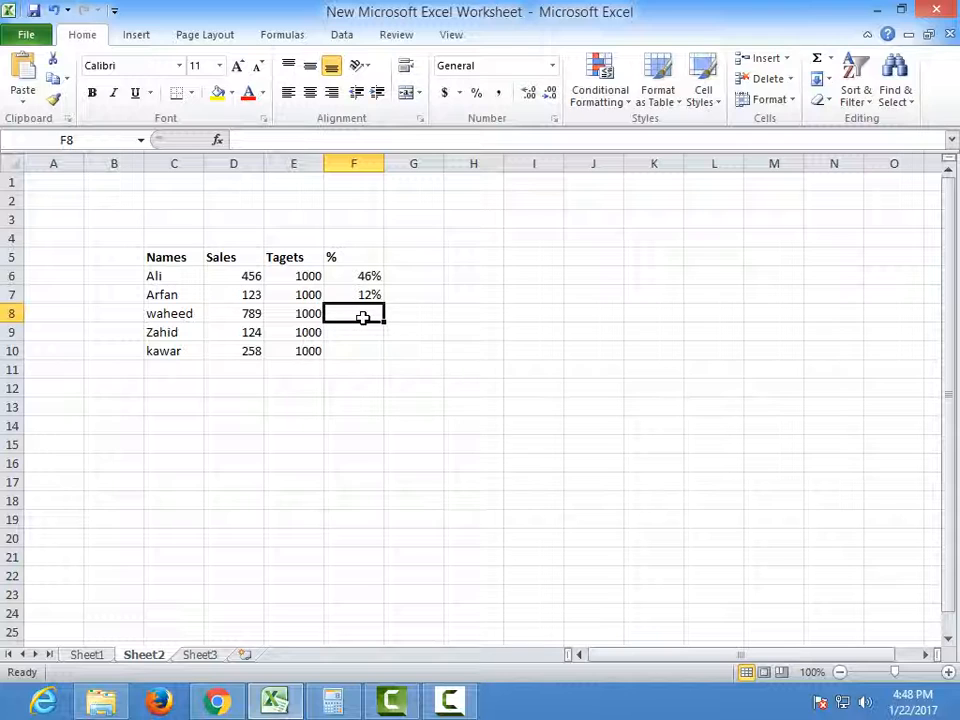
{"action": "left_click", "coordinate": [245, 316]}
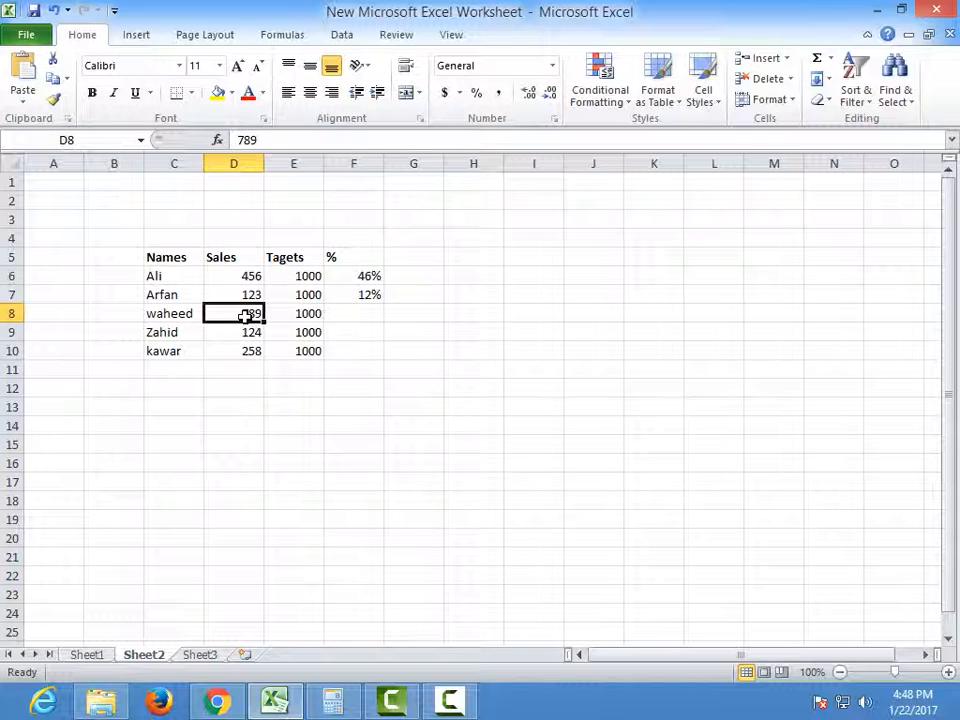
{"action": "left_click", "coordinate": [339, 313]}
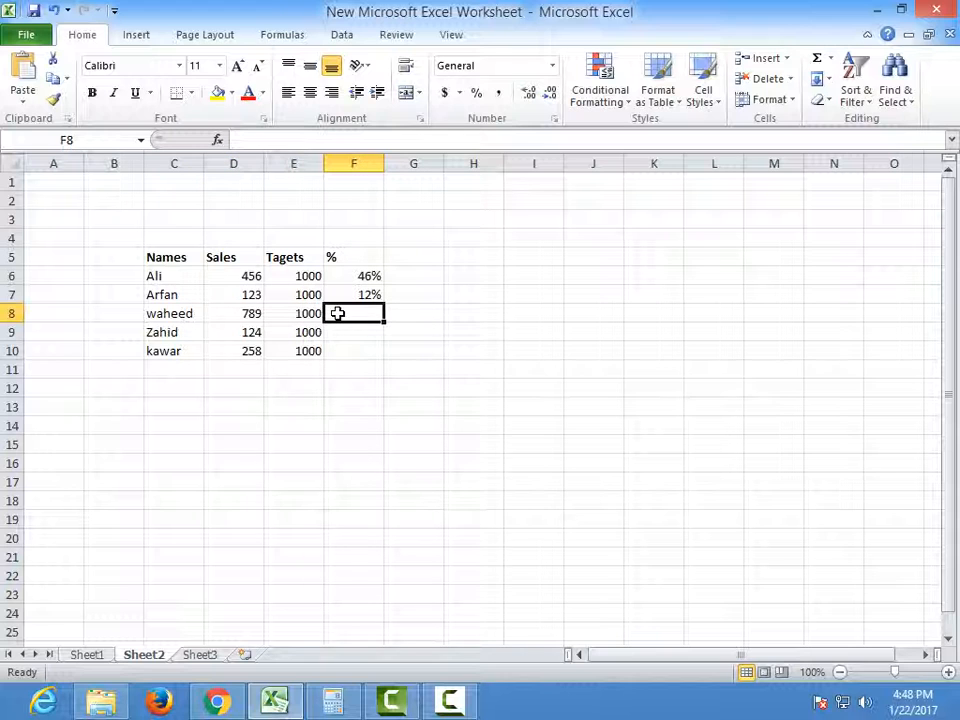
{"action": "type", "text": "="}
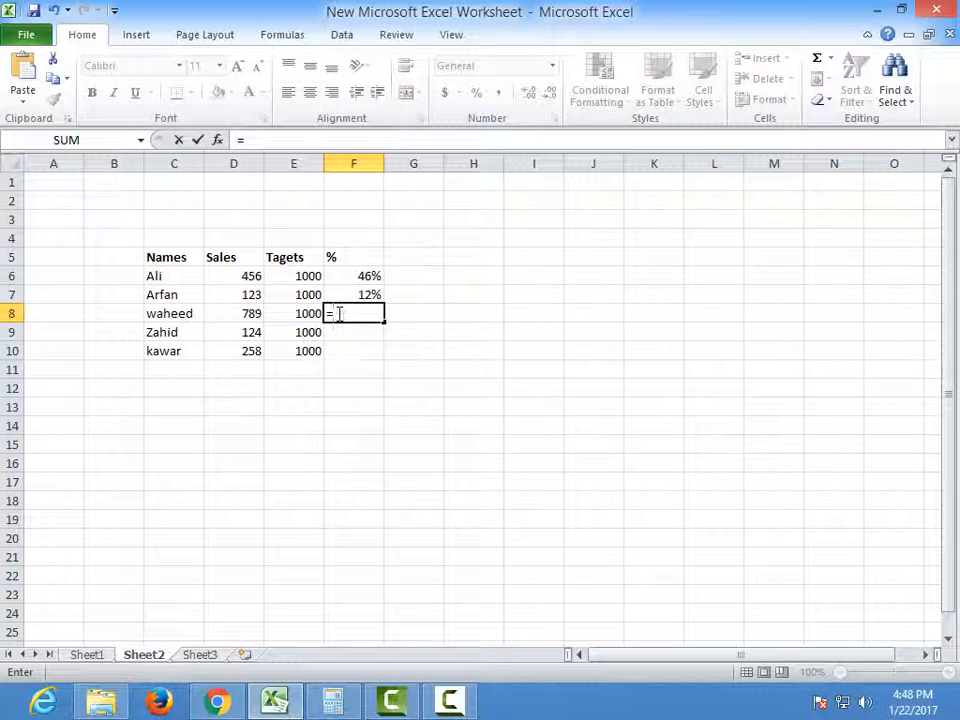
{"action": "left_click", "coordinate": [257, 311]}
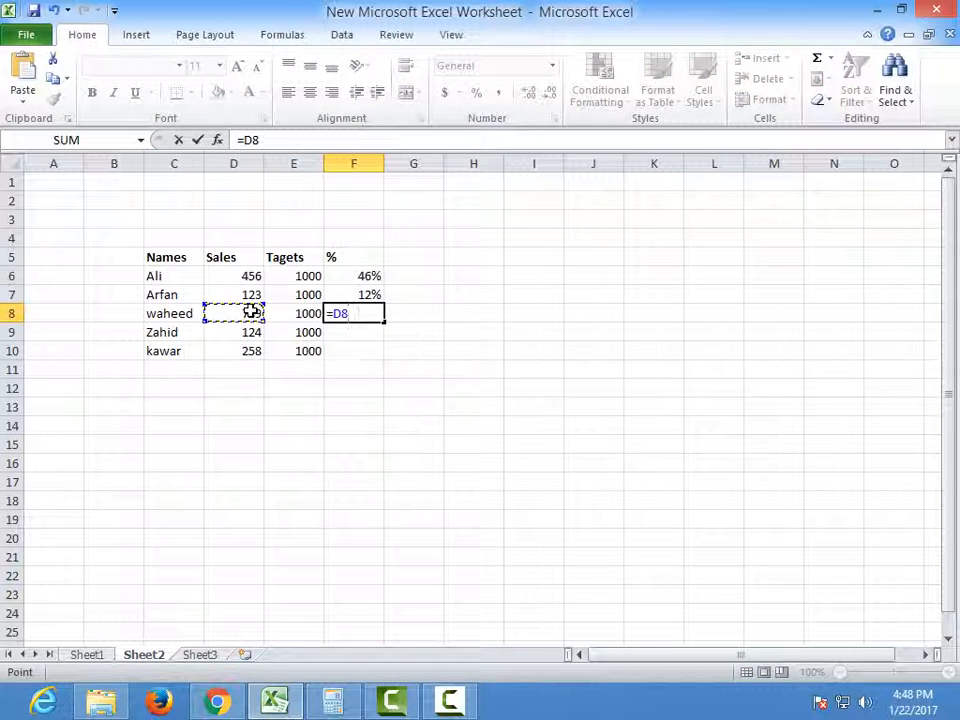
{"action": "type", "text": "/"}
{"action": "left_click", "coordinate": [287, 313]}
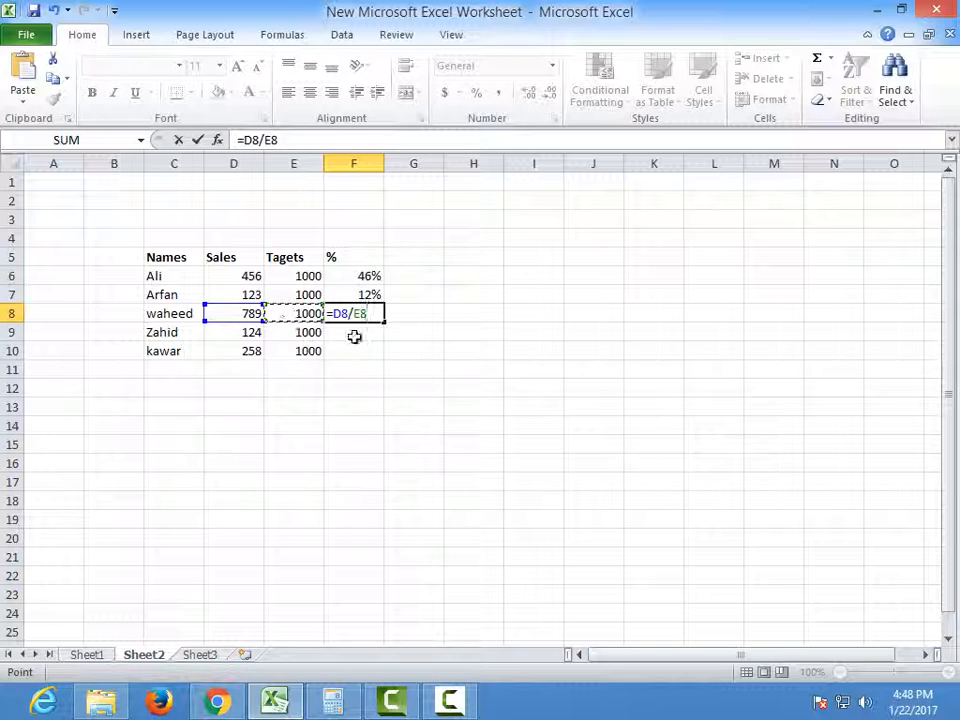
{"action": "key", "text": "Return"}
{"action": "left_click", "coordinate": [368, 314]}
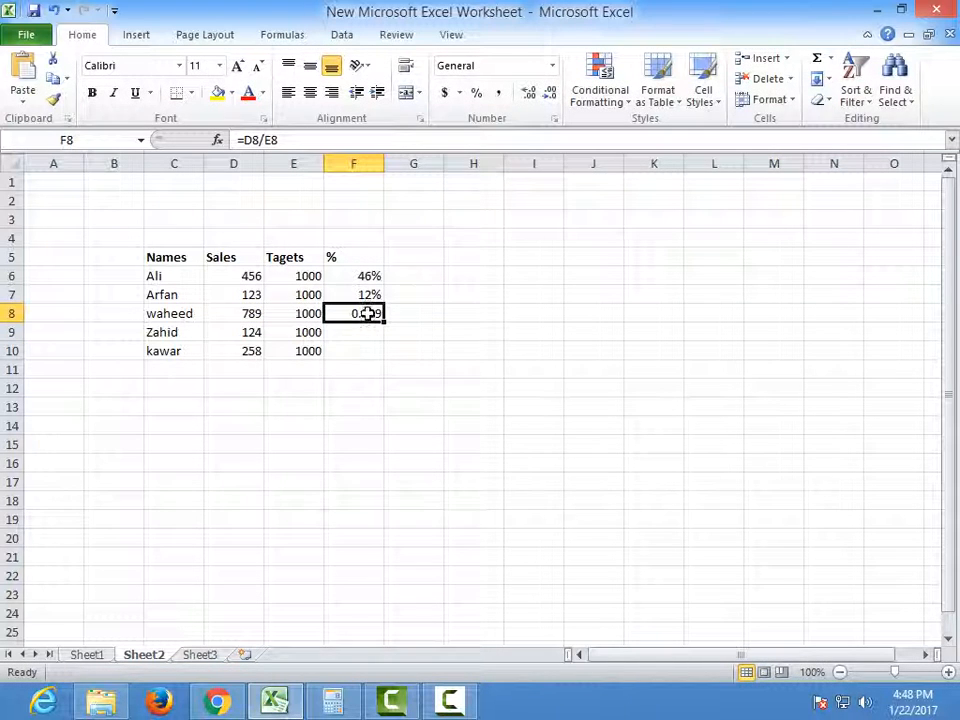
{"action": "left_click", "coordinate": [476, 93]}
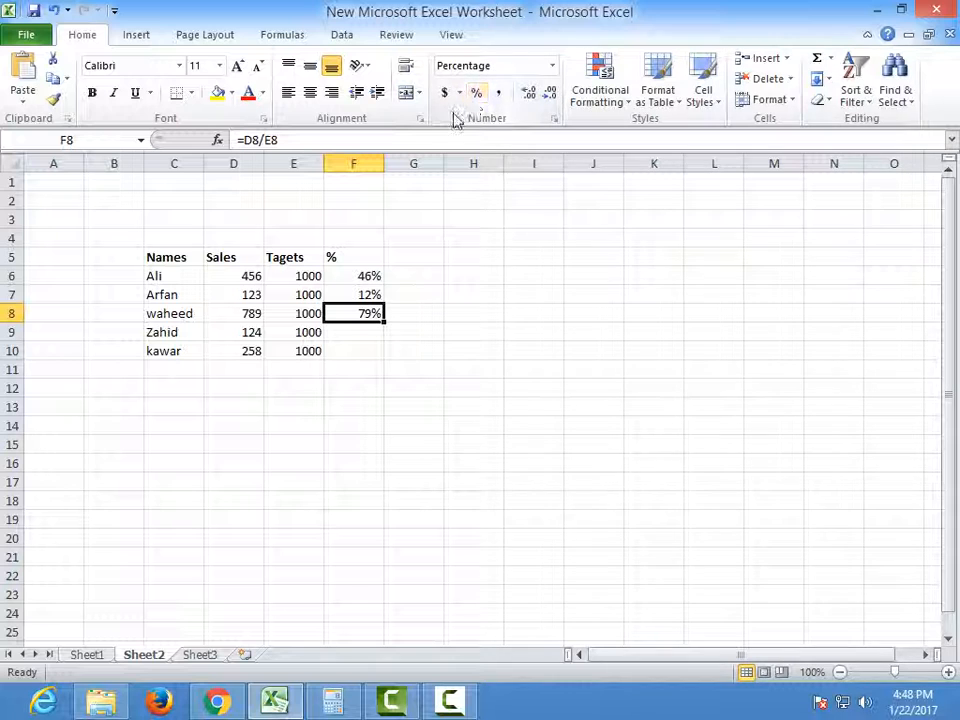
Step: Calculate the fourth salesperson's percentage in cell F9 with =D9/E9 and format the cell as a percentage
{"action": "left_click", "coordinate": [358, 332]}
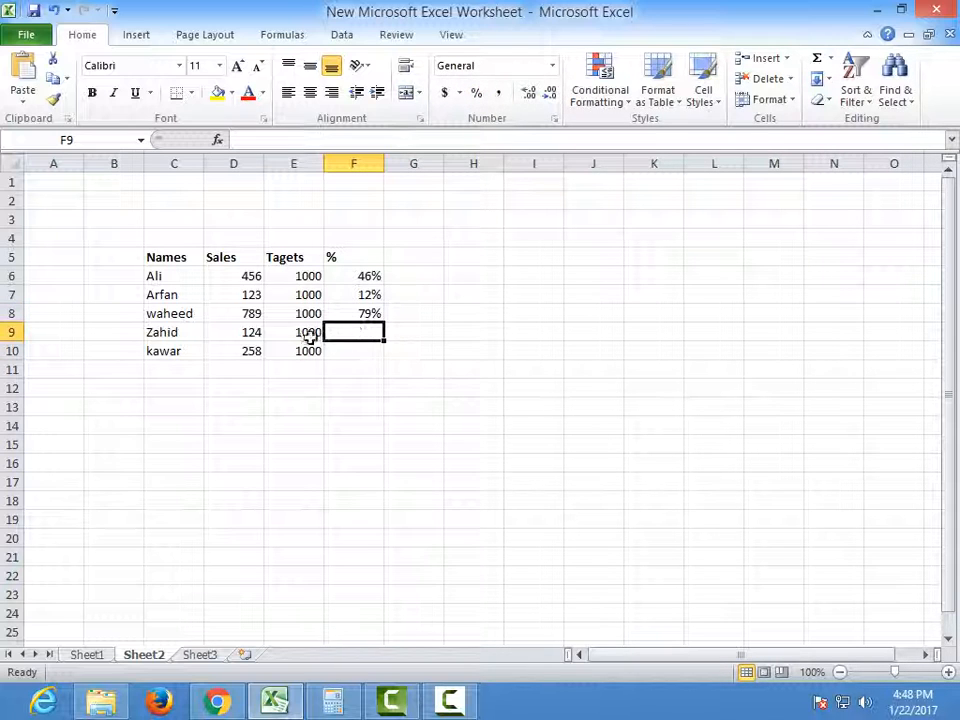
{"action": "type", "text": "="}
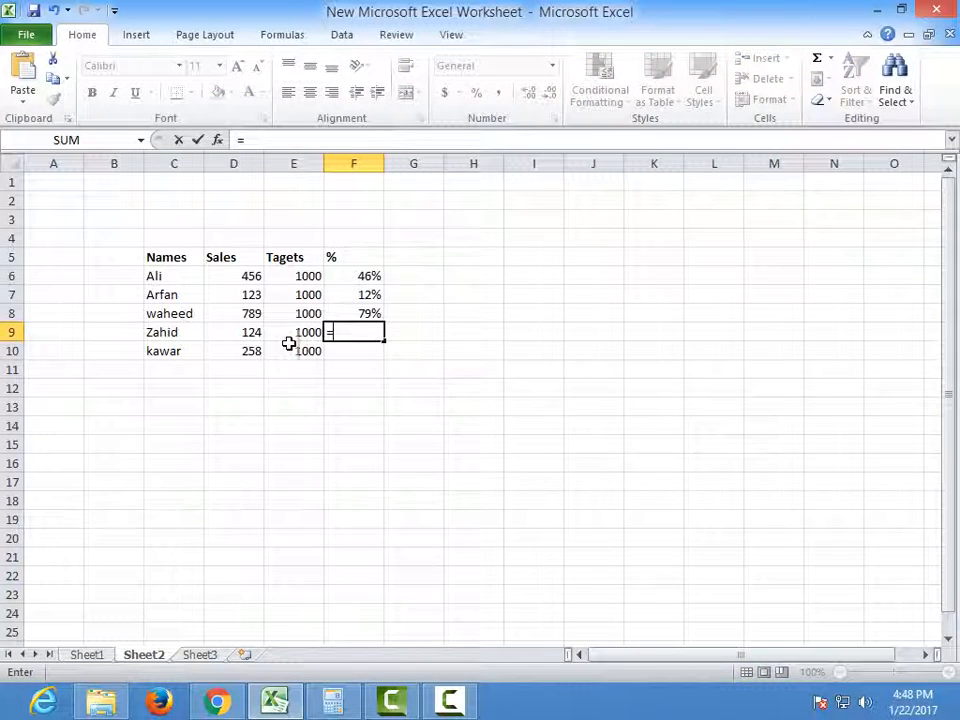
{"action": "left_click", "coordinate": [248, 333]}
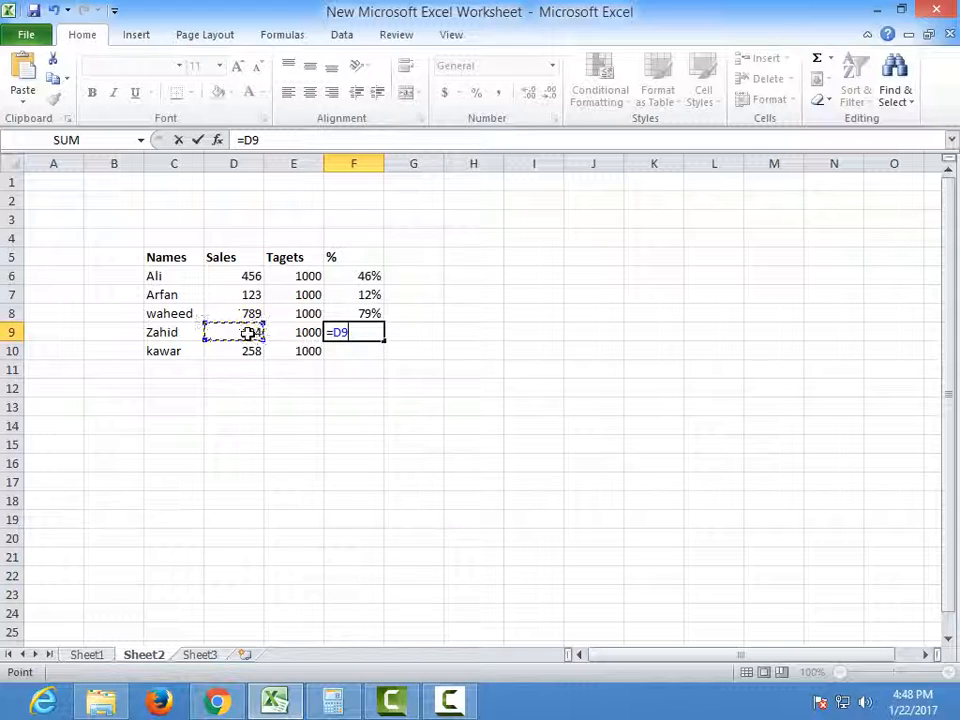
{"action": "type", "text": "/"}
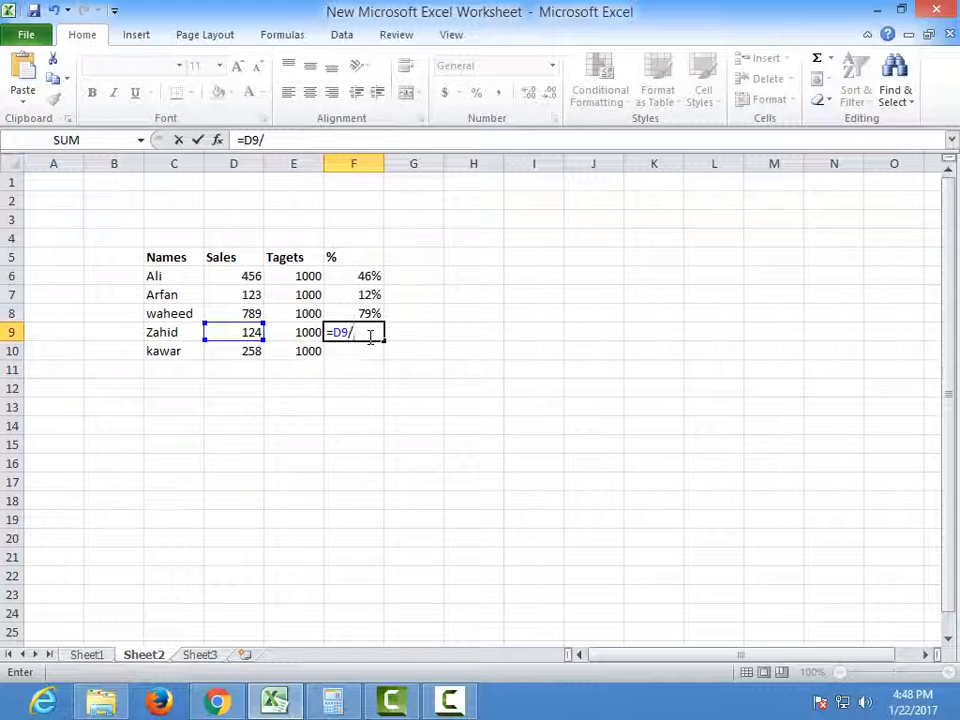
{"action": "left_click", "coordinate": [288, 332]}
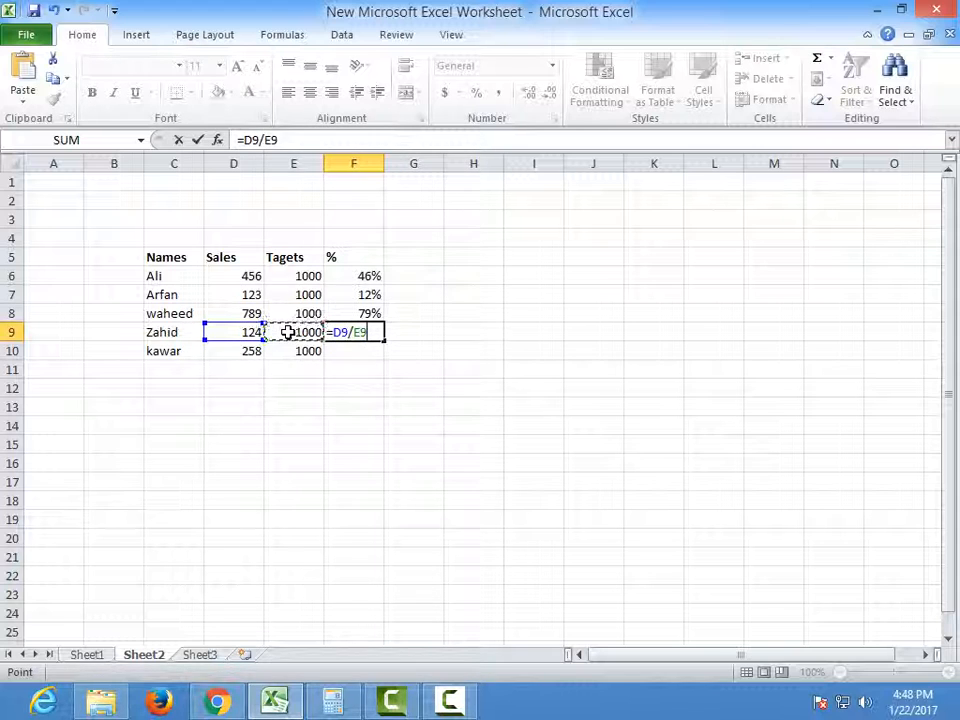
{"action": "key", "text": "Return"}
{"action": "left_click", "coordinate": [334, 331]}
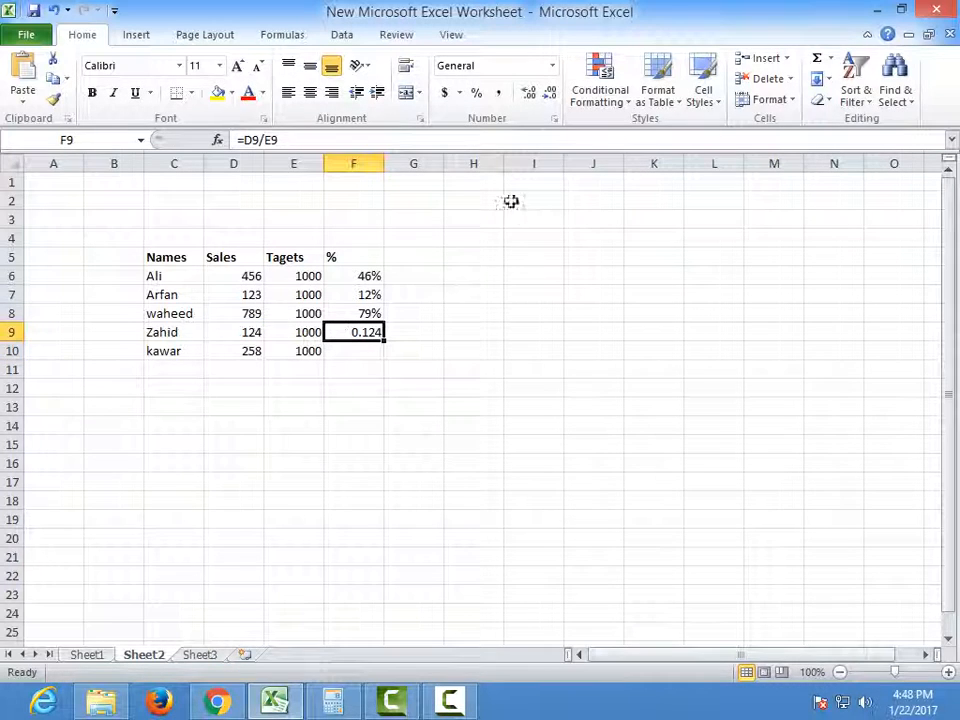
{"action": "left_click", "coordinate": [476, 93]}
Step: Enter the formula =D10/E10 in cell F10 for the last salesperson's percentage of target
{"action": "left_click", "coordinate": [349, 351]}
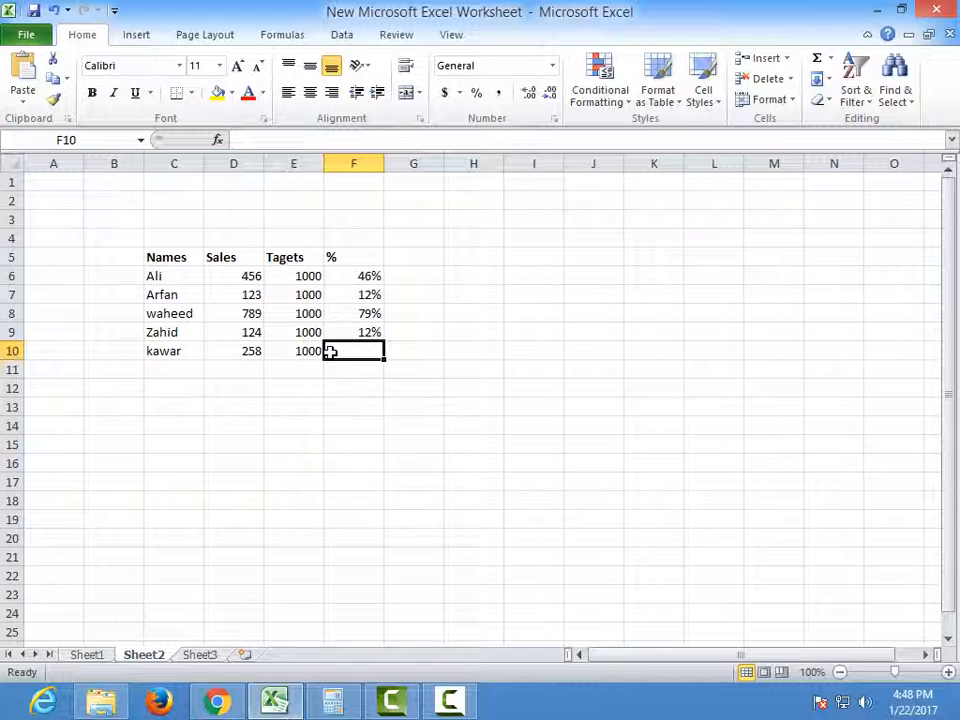
{"action": "type", "text": "="}
{"action": "left_click", "coordinate": [258, 351]}
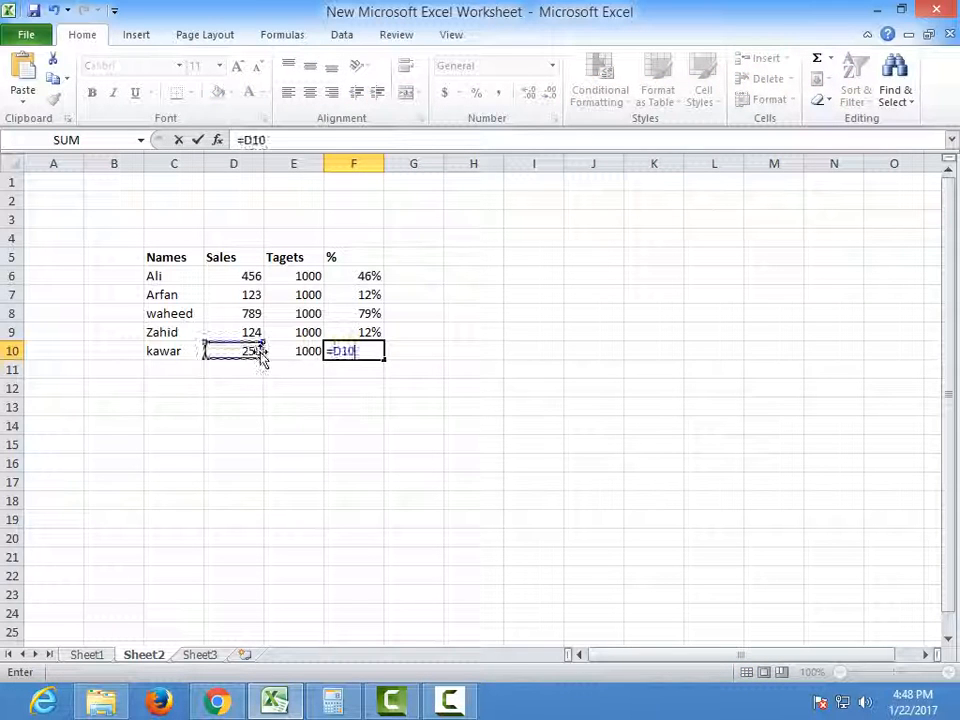
{"action": "type", "text": "/"}
{"action": "left_click", "coordinate": [299, 354]}
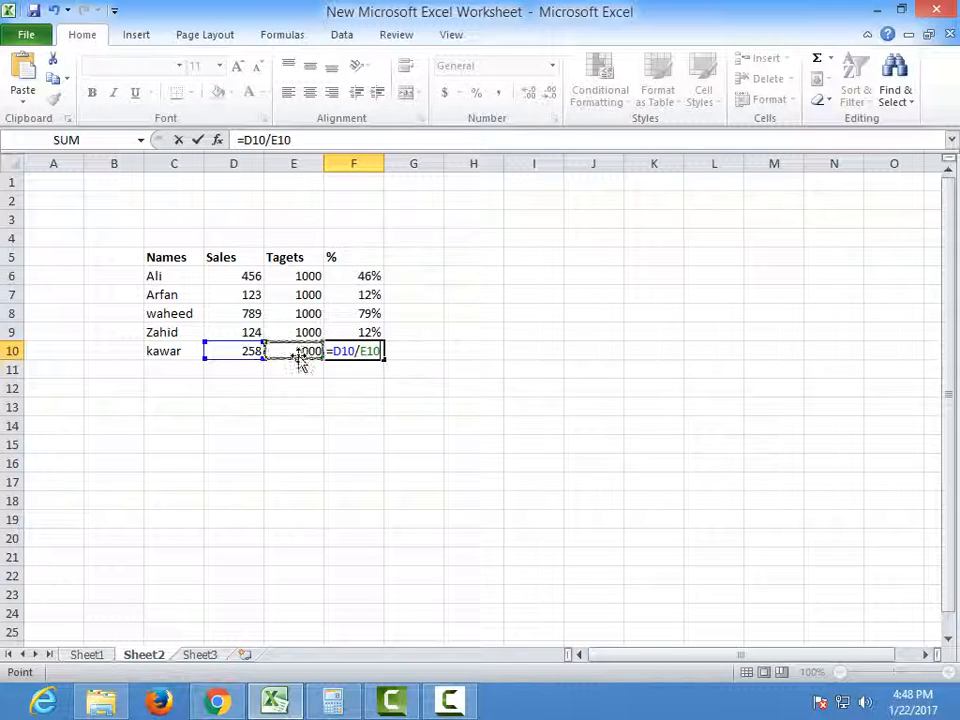
{"action": "key", "text": "Return"}
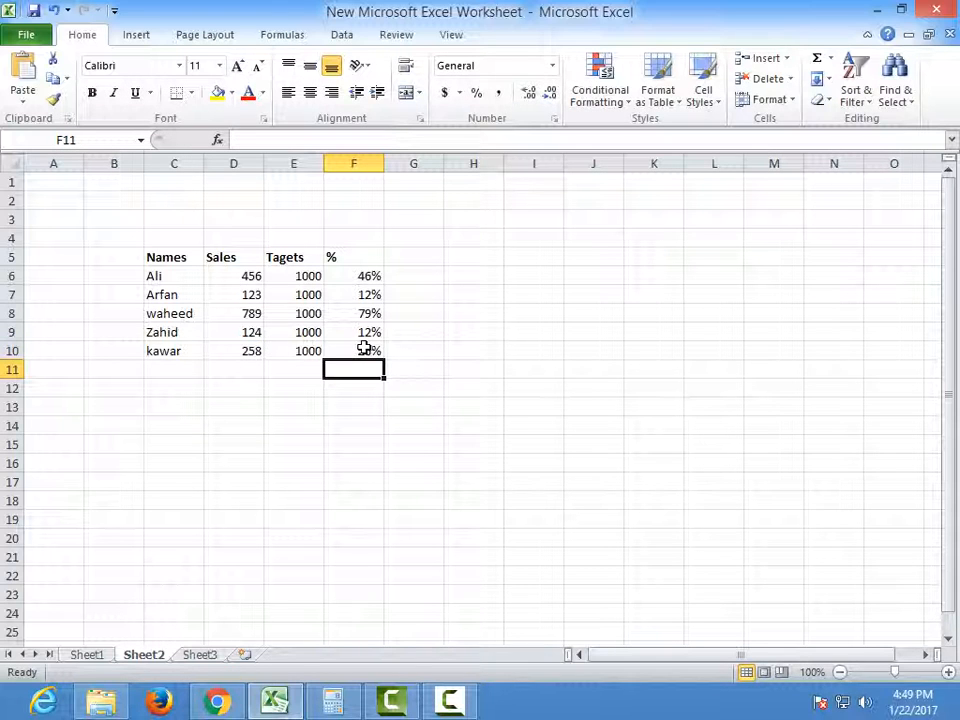
{"action": "left_click", "coordinate": [399, 349]}
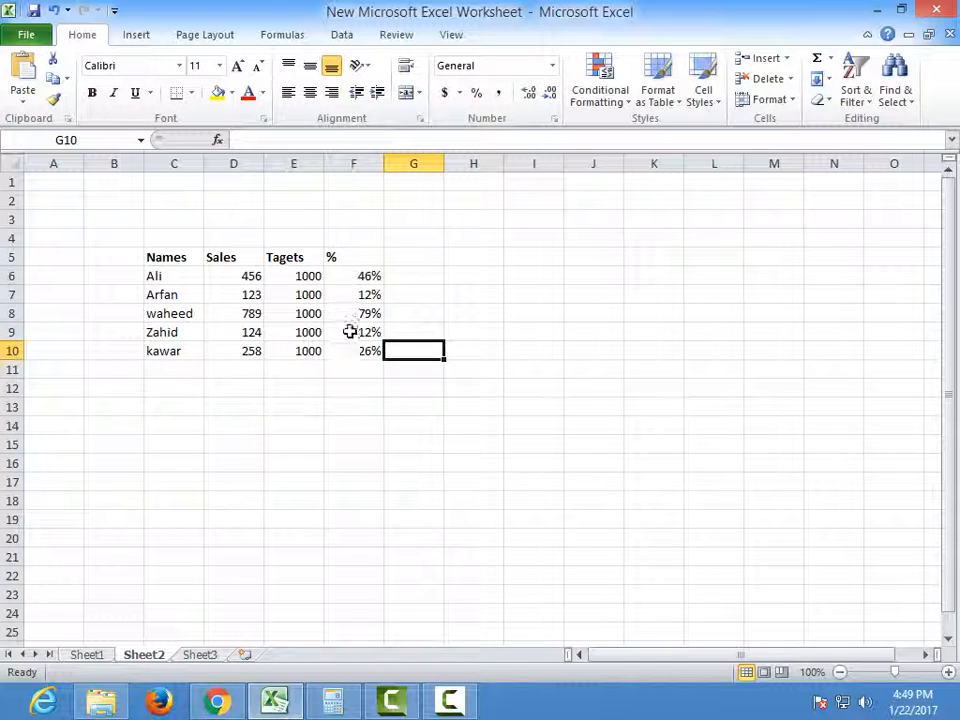